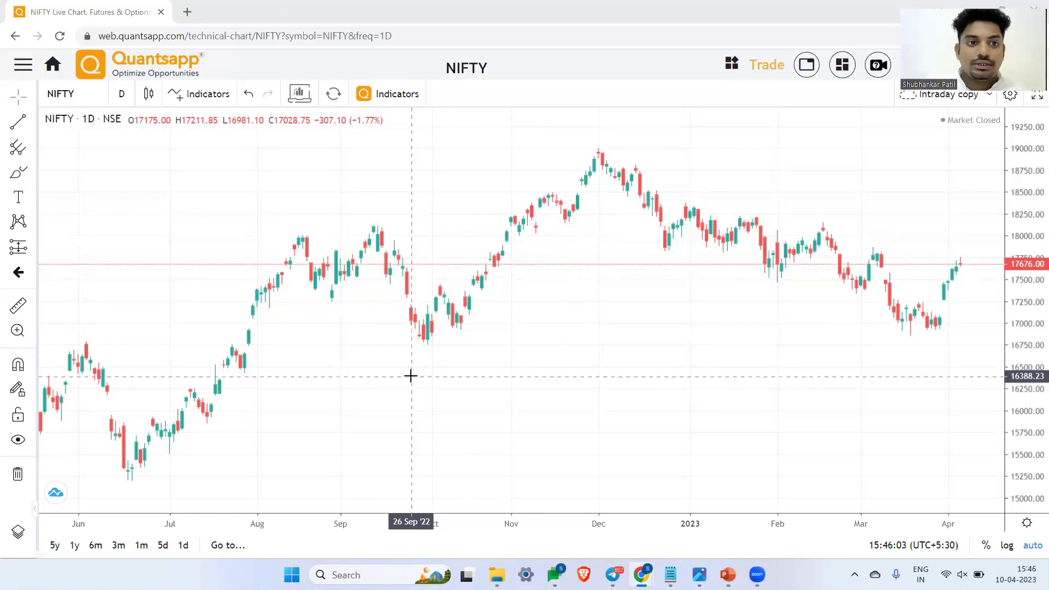
Add a Moving Average (MA 9 close 0) to the NIFTY daily chart via the 'ma' indicator search.
{"action": "left_click", "coordinate": [180, 95]}
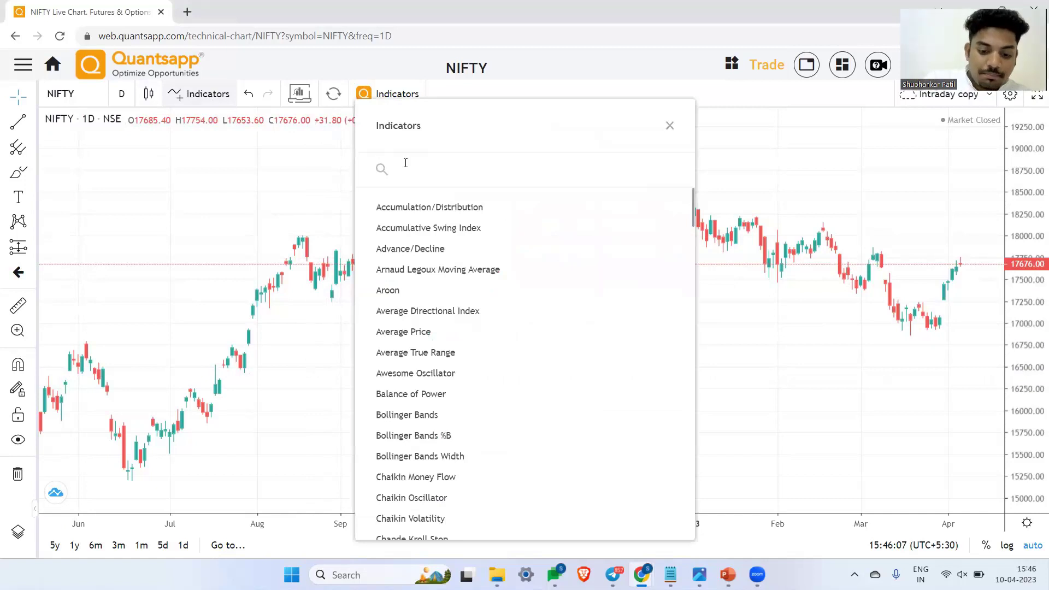
{"action": "type", "text": "ma"}
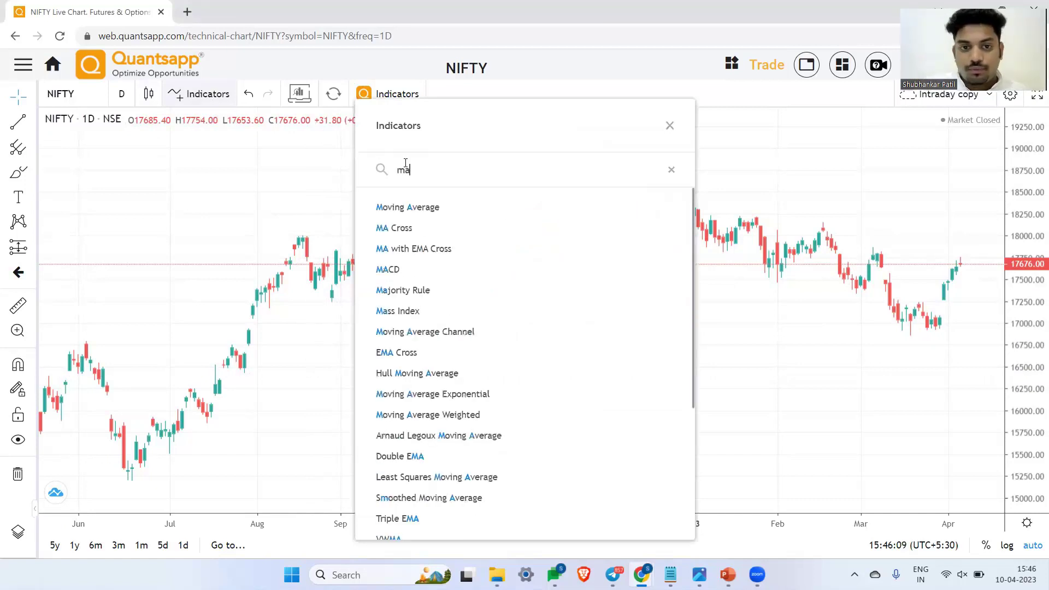
{"action": "left_click", "coordinate": [420, 212]}
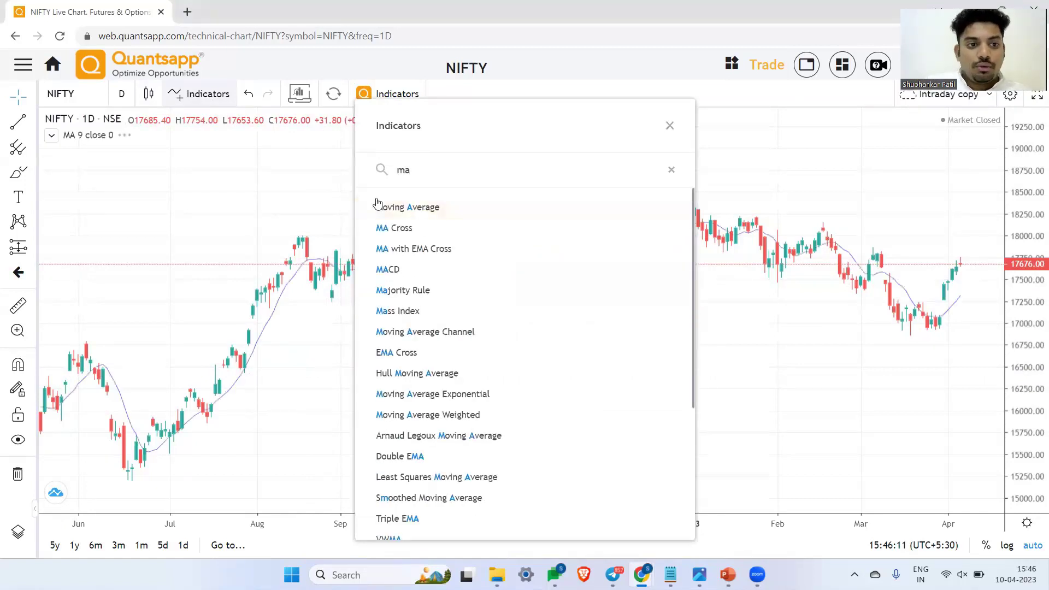
{"action": "left_click", "coordinate": [262, 306]}
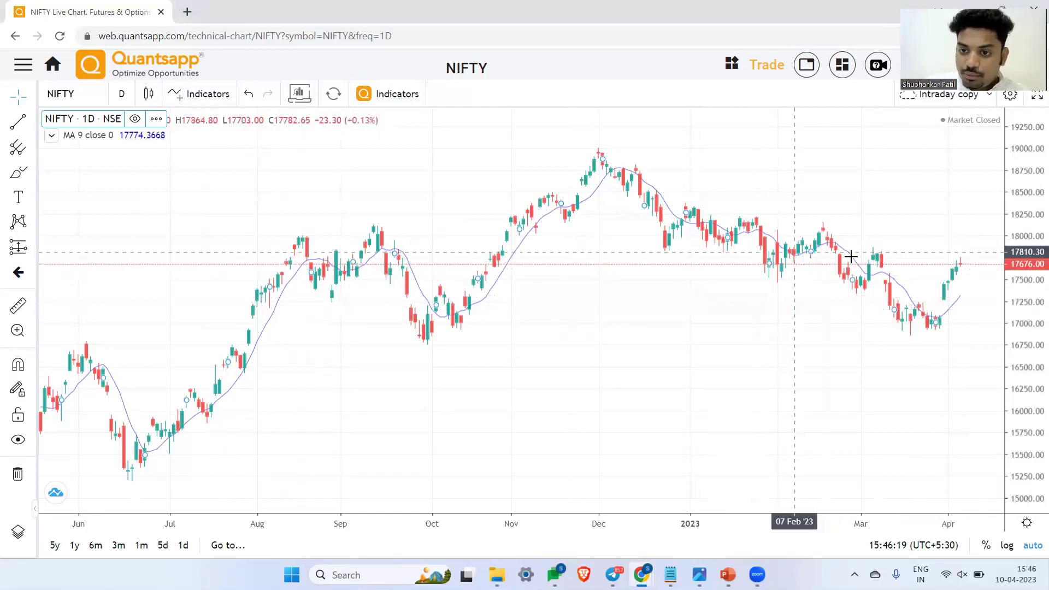
{"action": "scroll", "coordinate": [869, 280], "scroll_direction": "up", "scroll_amount": 2}
In the MA 9 Style settings, choose the third line thickness.
{"action": "scroll", "coordinate": [869, 281], "scroll_direction": "up", "scroll_amount": 3}
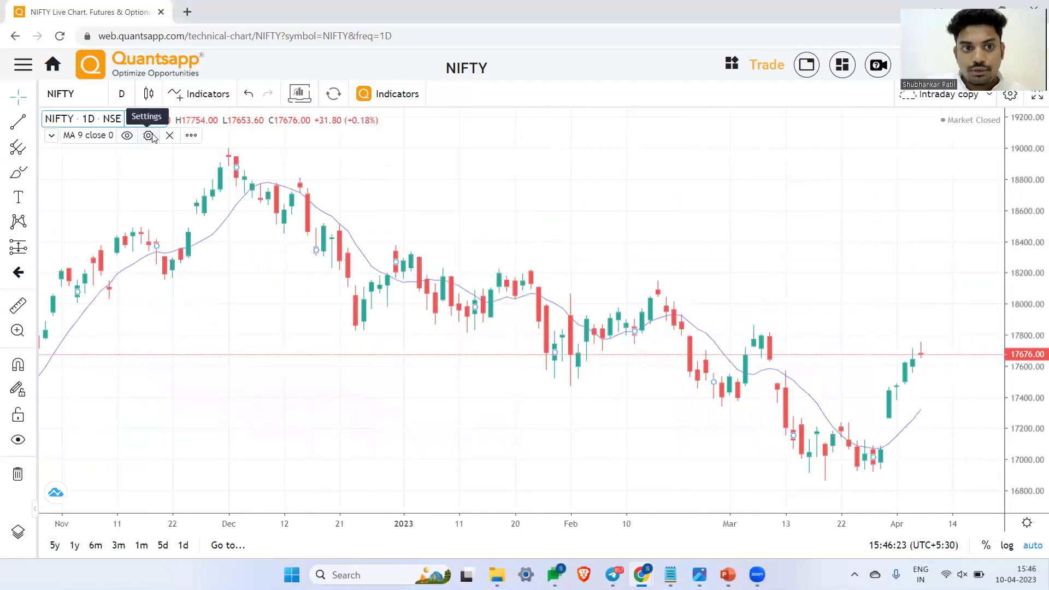
{"action": "left_click", "coordinate": [151, 137]}
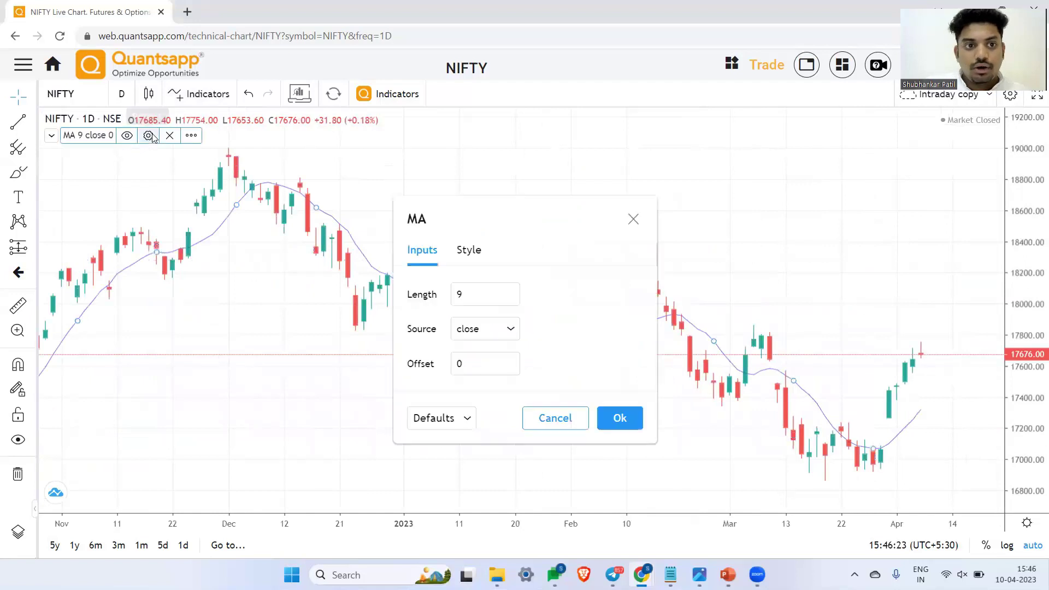
{"action": "left_click", "coordinate": [468, 251]}
{"action": "left_click", "coordinate": [539, 302]}
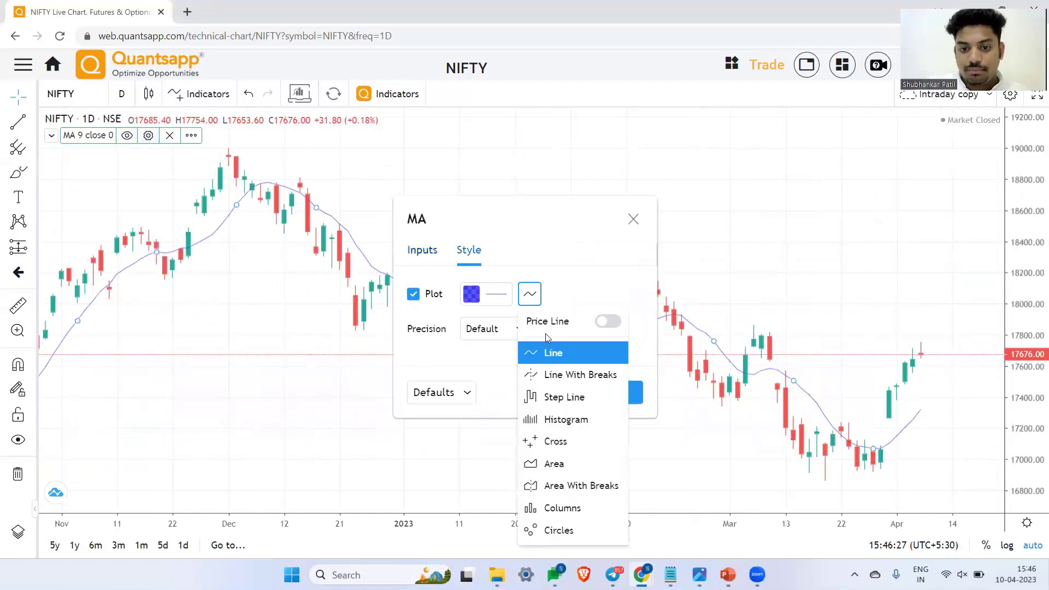
{"action": "left_click", "coordinate": [504, 303]}
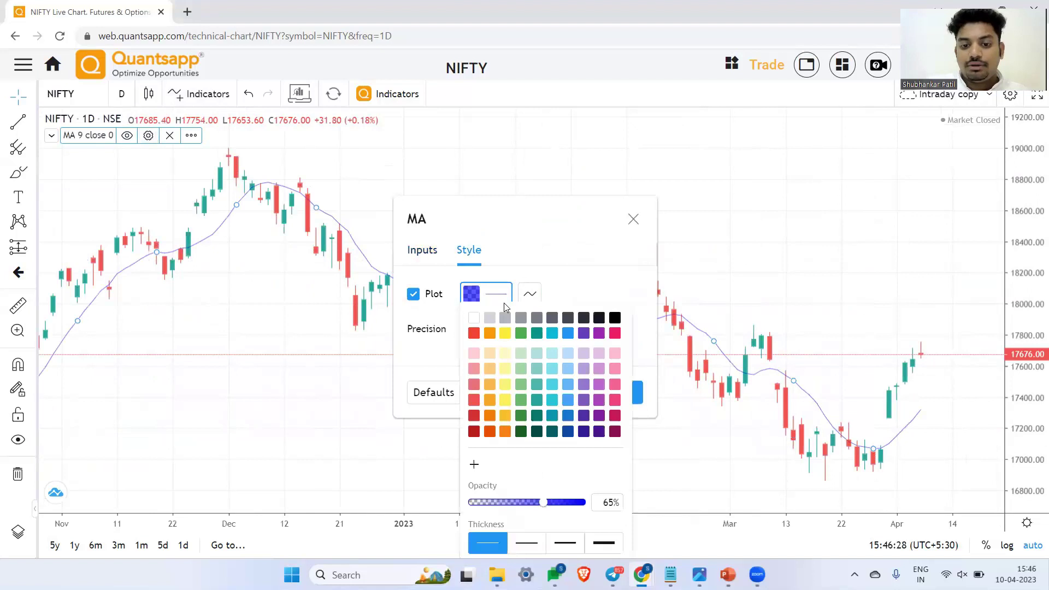
{"action": "left_click", "coordinate": [566, 542]}
{"action": "left_click", "coordinate": [911, 394]}
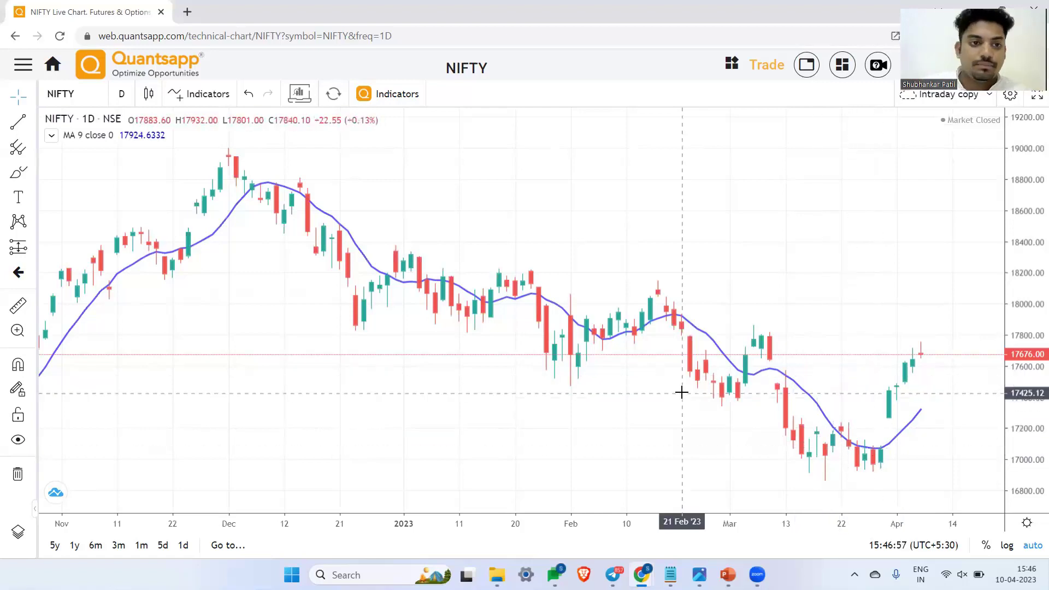
{"action": "scroll", "coordinate": [240, 298], "scroll_direction": "down", "scroll_amount": 5}
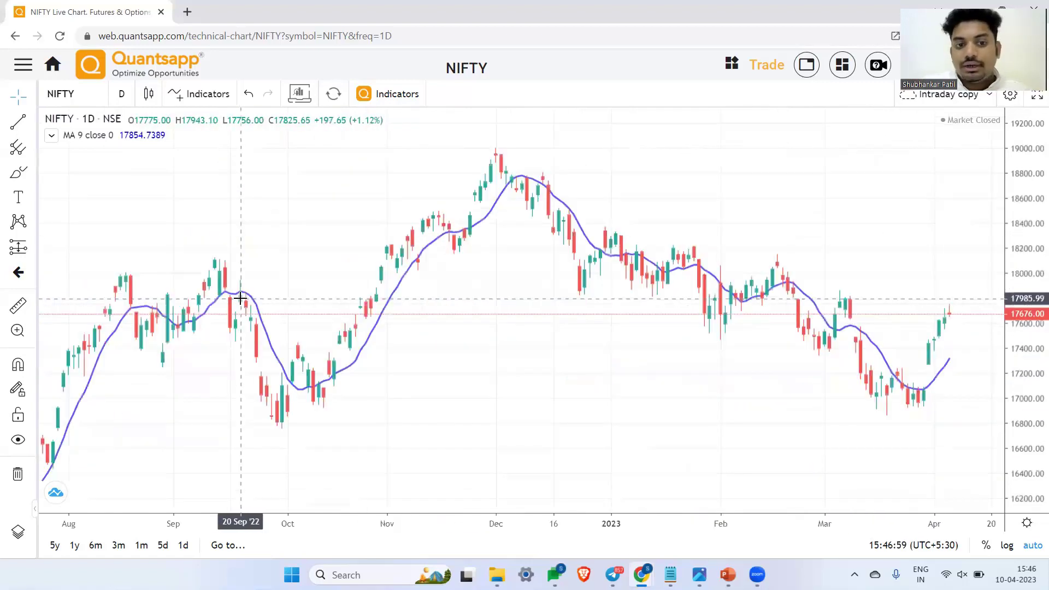
{"action": "scroll", "coordinate": [259, 402], "scroll_direction": "down", "scroll_amount": 5}
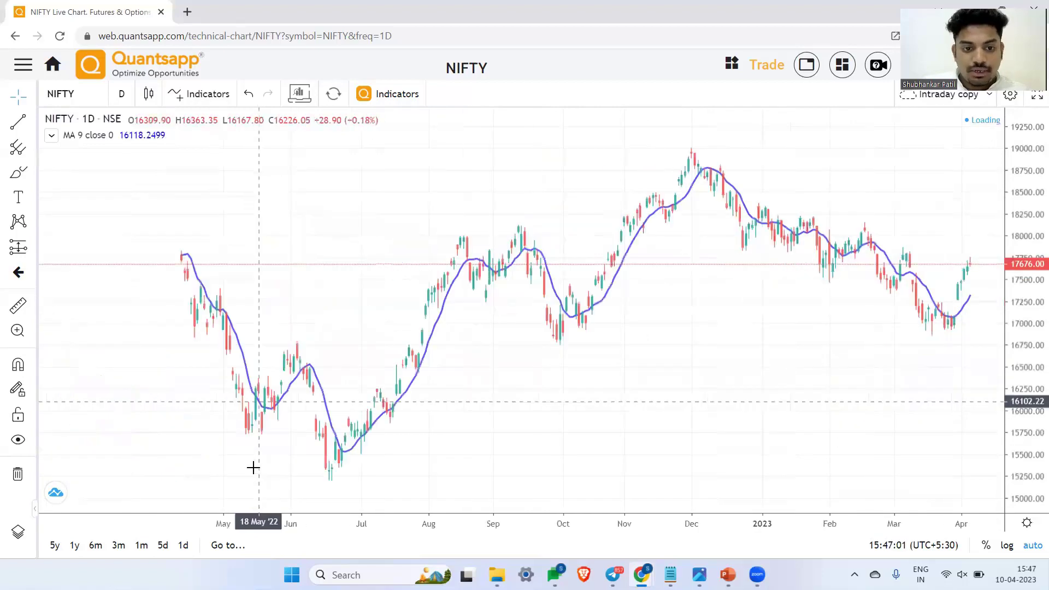
{"action": "scroll", "coordinate": [253, 467], "scroll_direction": "up", "scroll_amount": 5}
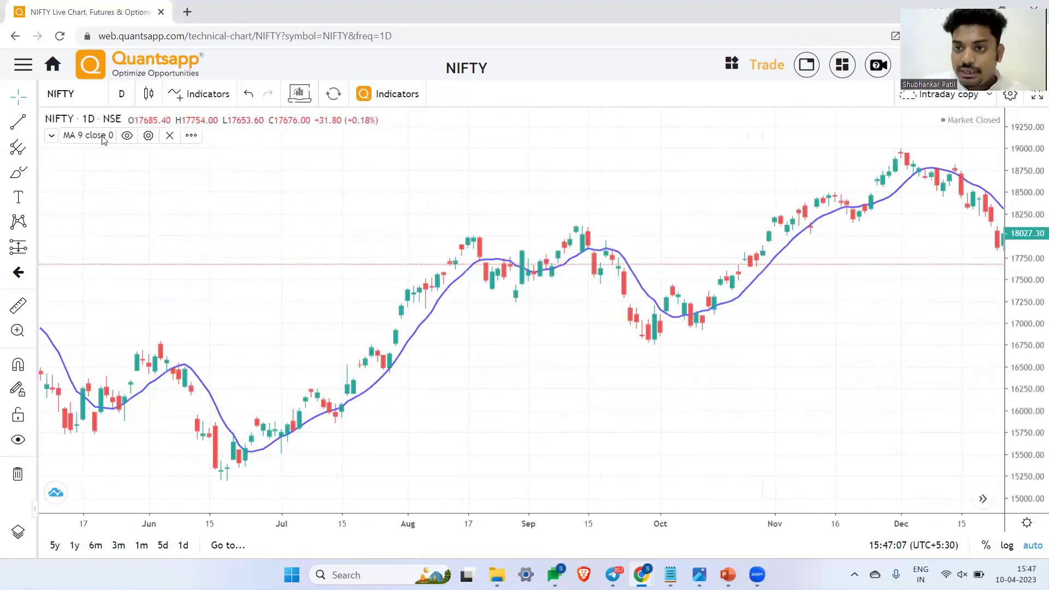
{"action": "scroll", "coordinate": [199, 306], "scroll_direction": "right", "scroll_amount": 5}
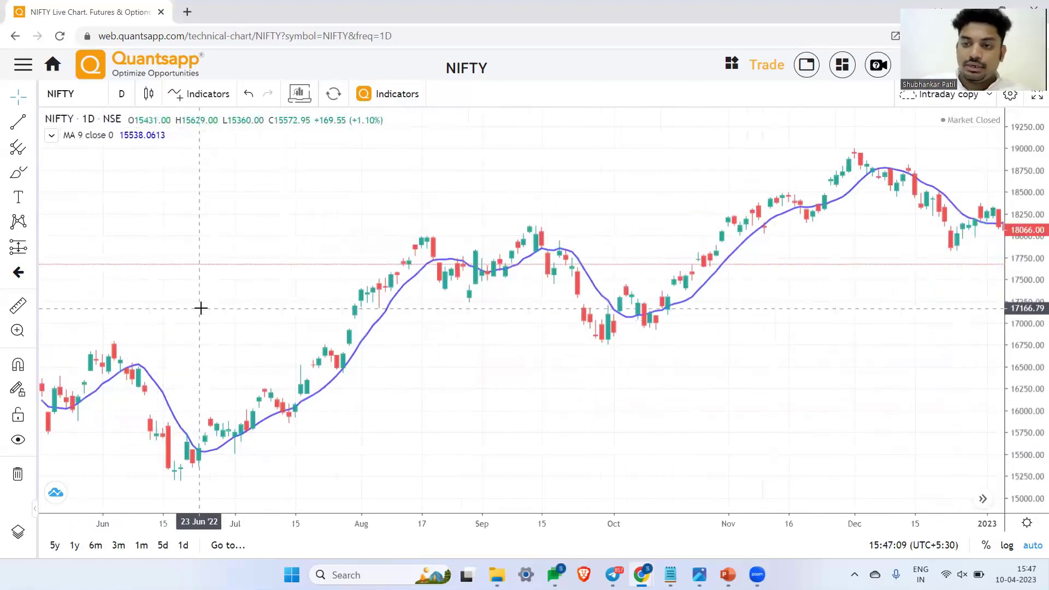
{"action": "scroll", "coordinate": [200, 308], "scroll_direction": "right", "scroll_amount": 5}
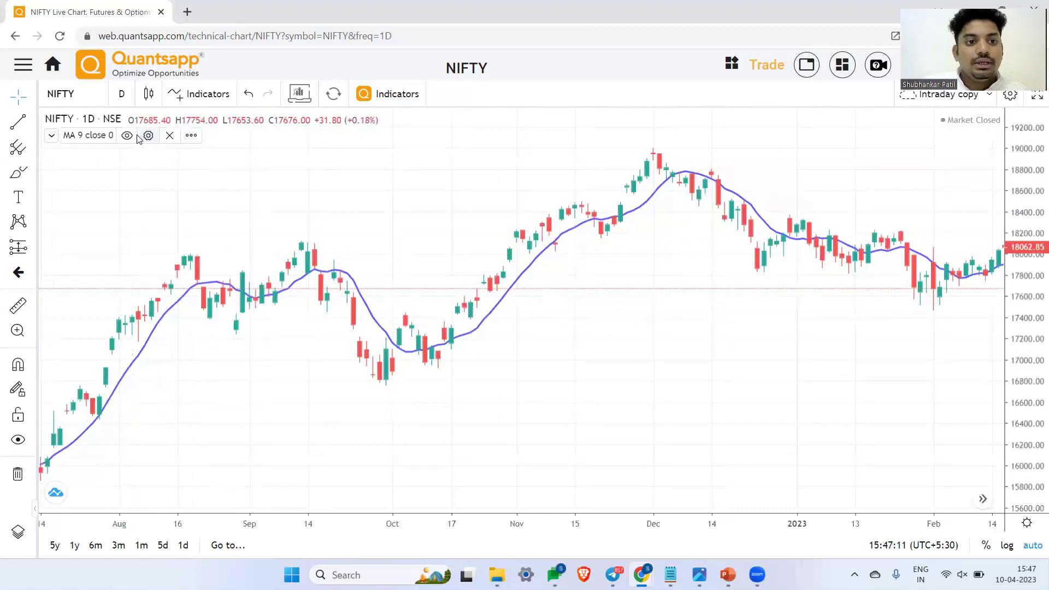
{"action": "left_click", "coordinate": [148, 136]}
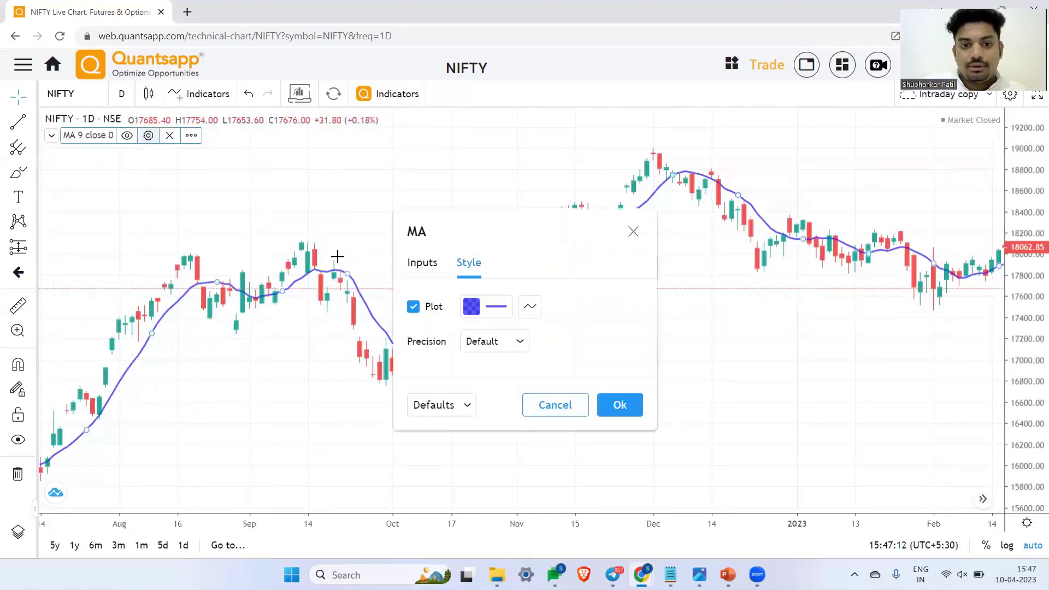
Change the Moving Average Length input to 20, giving MA 20 close 0.
{"action": "left_click", "coordinate": [424, 265]}
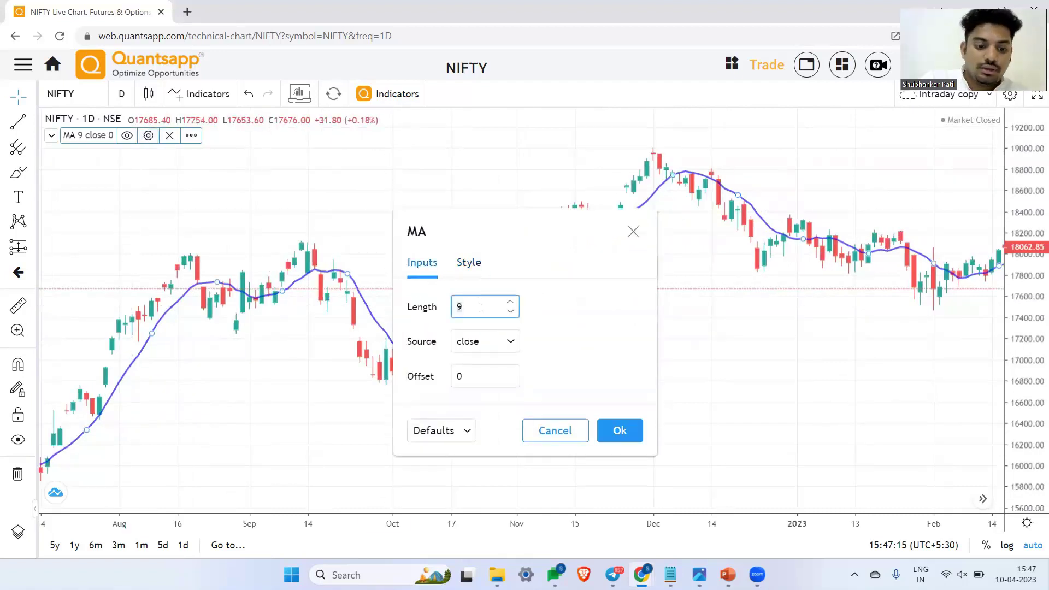
{"action": "left_click", "coordinate": [606, 429]}
{"action": "scroll", "coordinate": [605, 376], "scroll_direction": "right", "scroll_amount": 5}
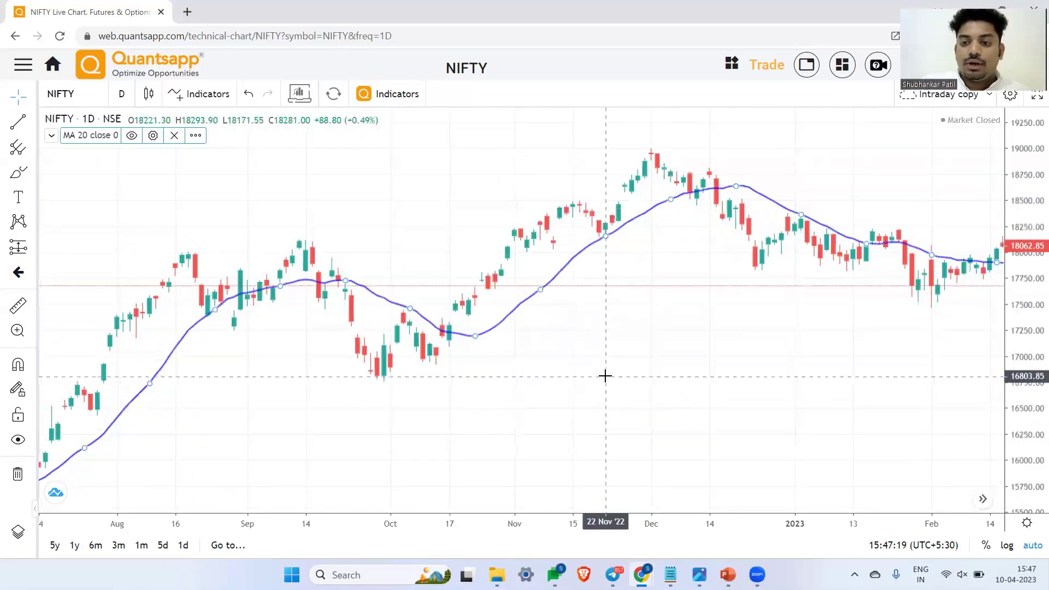
{"action": "scroll", "coordinate": [605, 376], "scroll_direction": "down", "scroll_amount": 5}
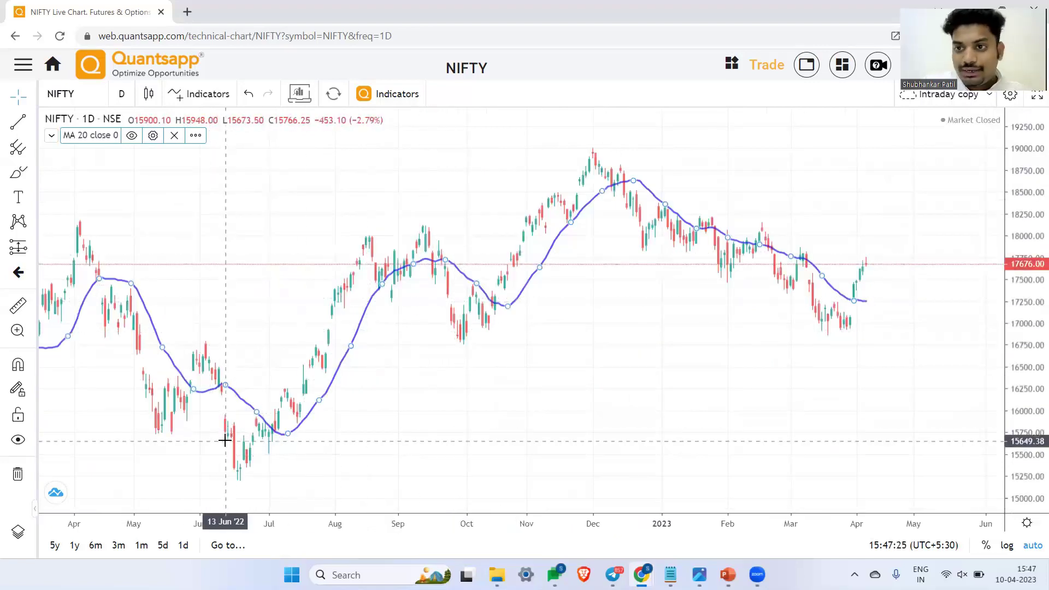
{"action": "scroll", "coordinate": [219, 442], "scroll_direction": "up", "scroll_amount": 3}
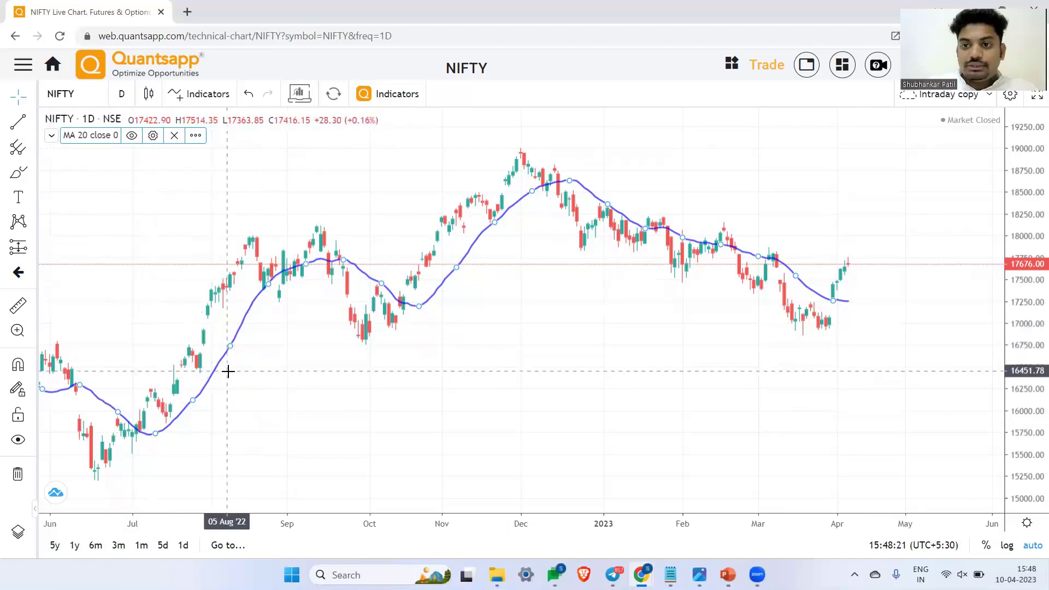
Scroll through the NIFTY chart with its 20-period average, then bring up the Indicators list.
{"action": "scroll", "coordinate": [235, 391], "scroll_direction": "down", "scroll_amount": 3}
{"action": "scroll", "coordinate": [235, 391], "scroll_direction": "down", "scroll_amount": 5}
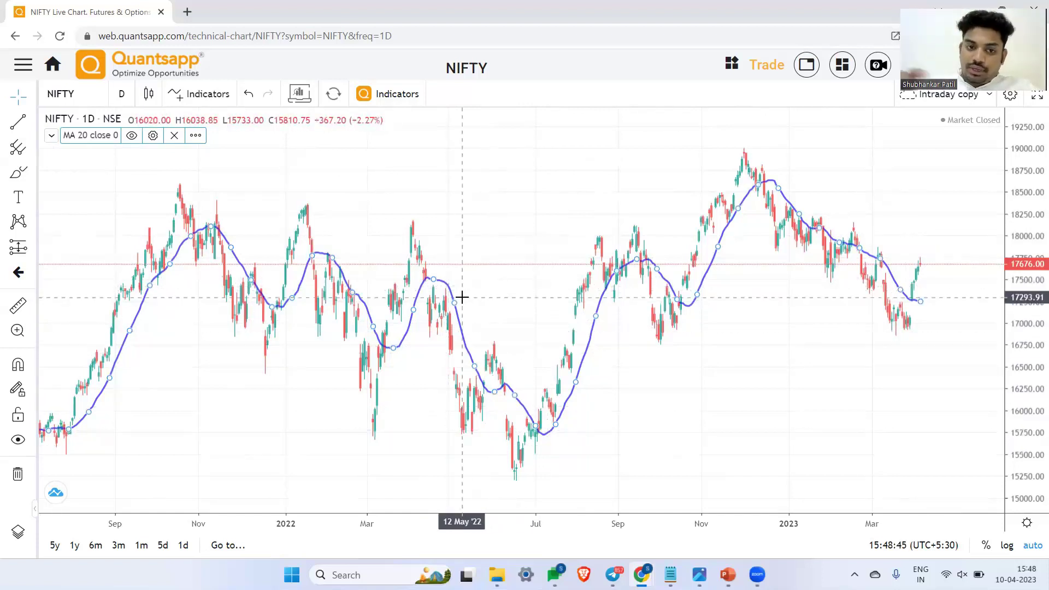
{"action": "scroll", "coordinate": [326, 358], "scroll_direction": "down", "scroll_amount": 5}
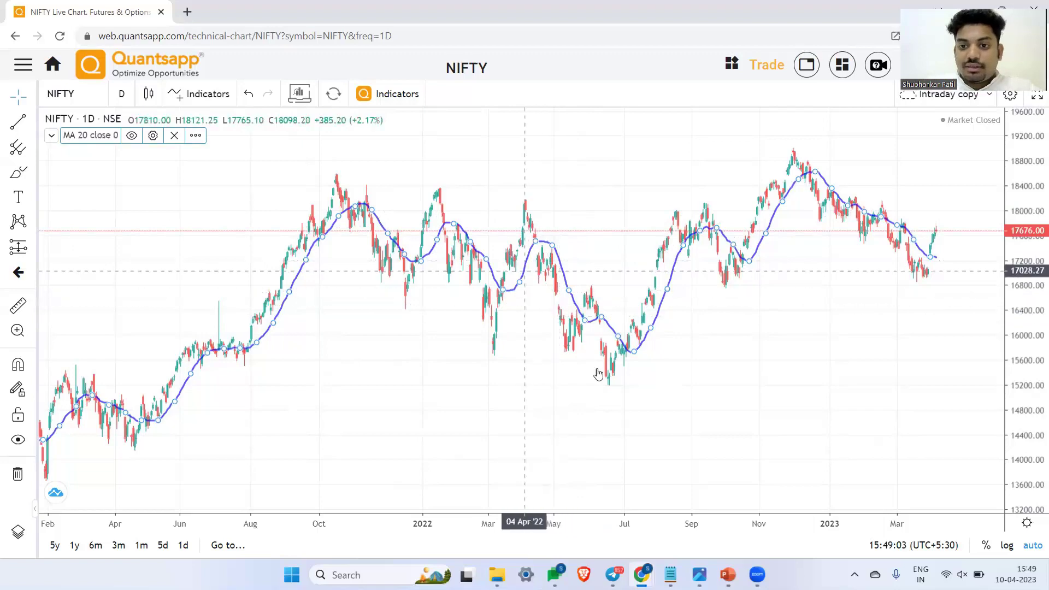
{"action": "scroll", "coordinate": [578, 378], "scroll_direction": "down", "scroll_amount": 5}
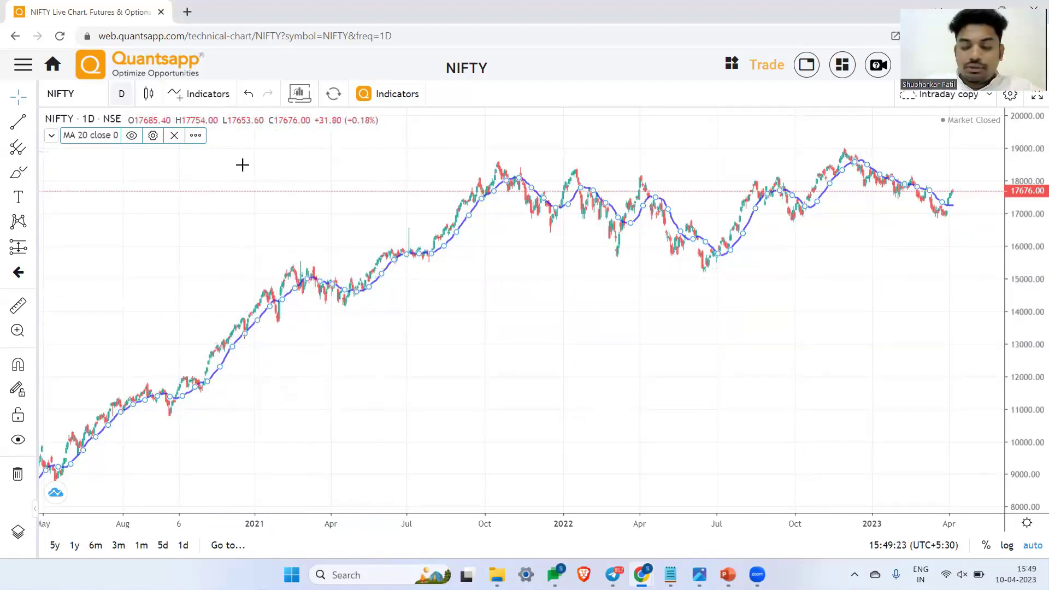
{"action": "scroll", "coordinate": [462, 293], "scroll_direction": "up", "scroll_amount": 1}
{"action": "scroll", "coordinate": [462, 294], "scroll_direction": "up", "scroll_amount": 5}
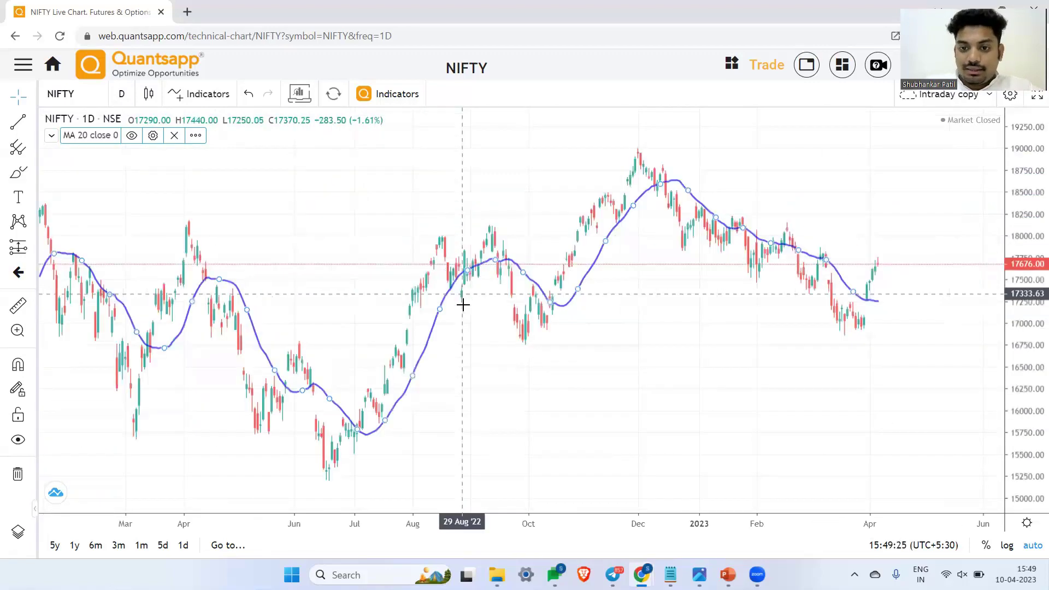
{"action": "scroll", "coordinate": [462, 399], "scroll_direction": "down", "scroll_amount": 2}
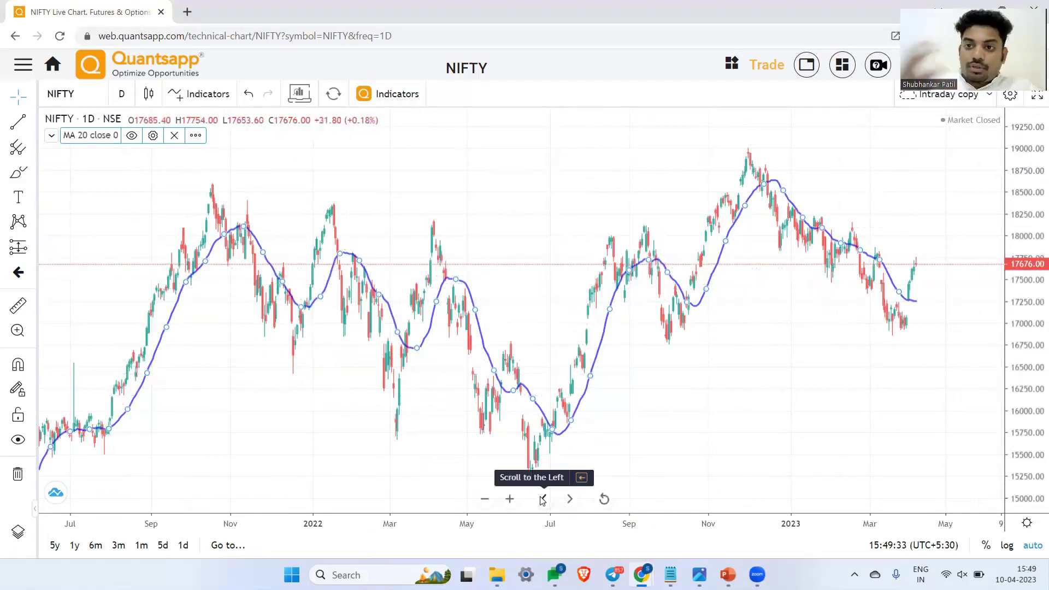
{"action": "scroll", "coordinate": [342, 377], "scroll_direction": "down", "scroll_amount": 2}
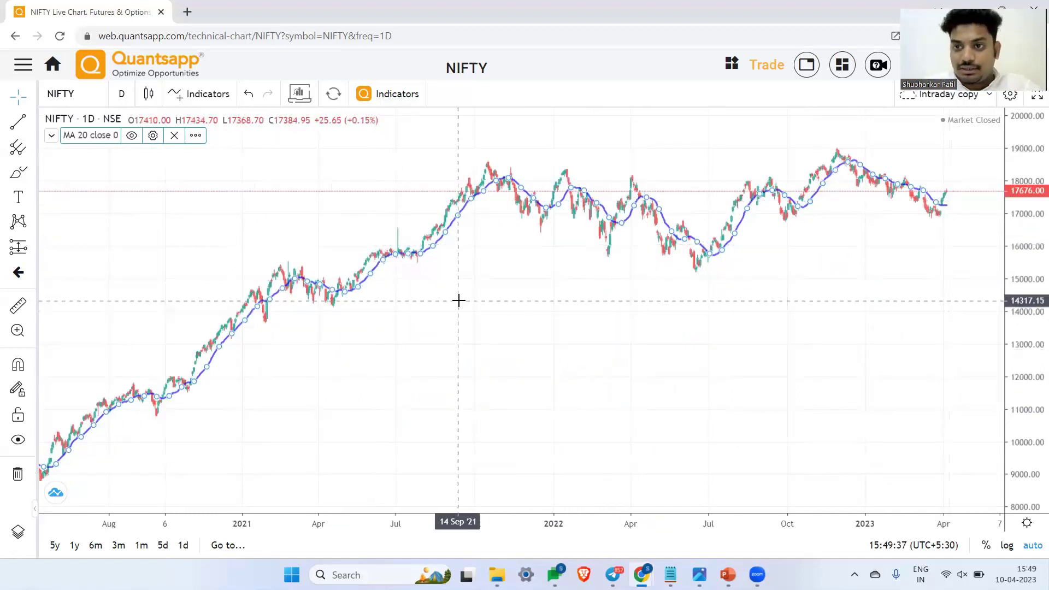
{"action": "left_click", "coordinate": [224, 93]}
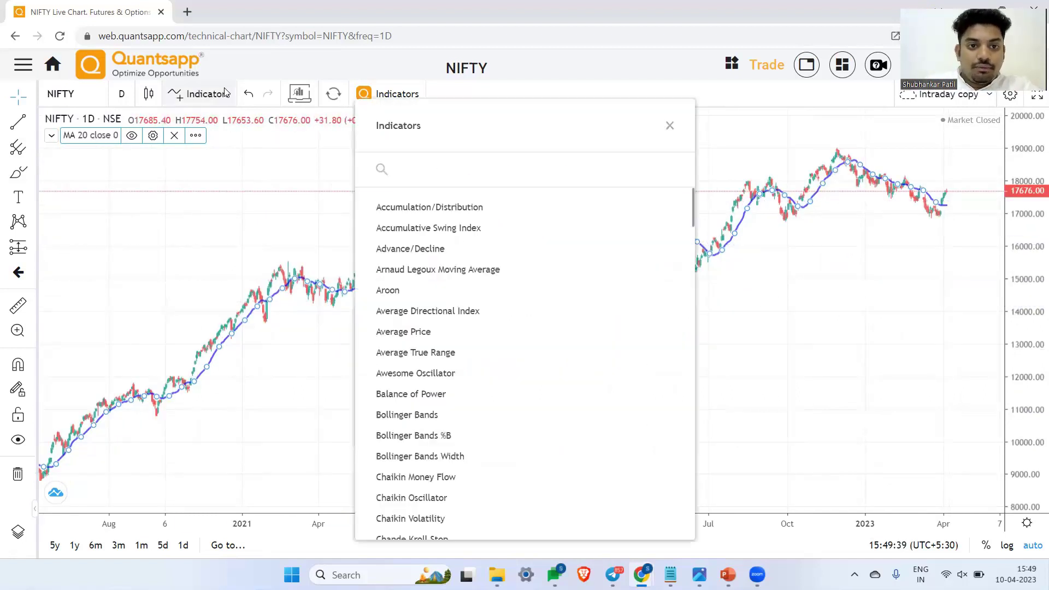
Add a second Moving Average, MA 9 on close, and open its Plot colour swatch.
{"action": "type", "text": "ma"}
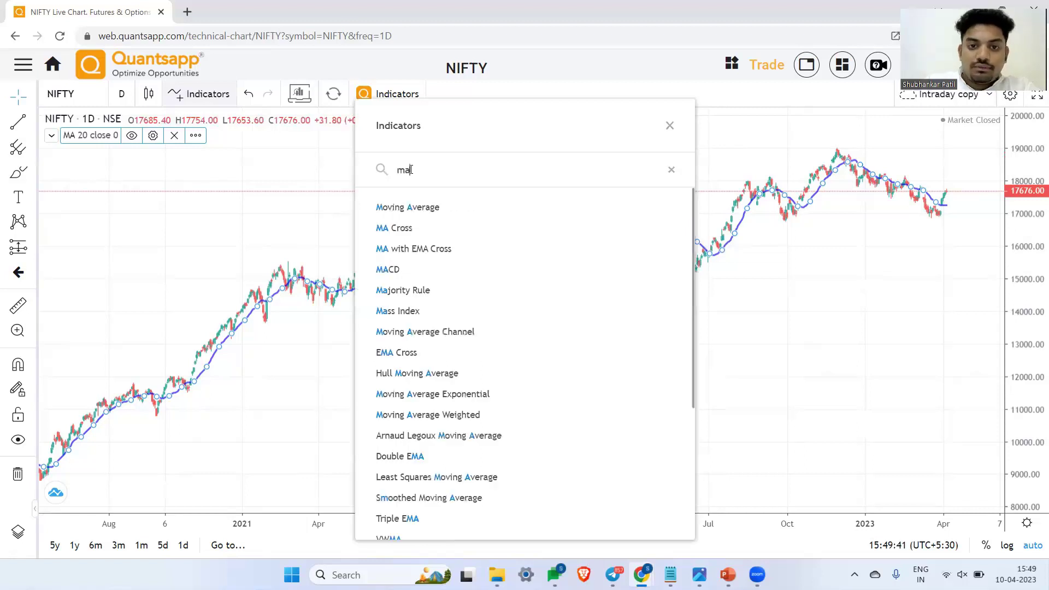
{"action": "left_click", "coordinate": [416, 207]}
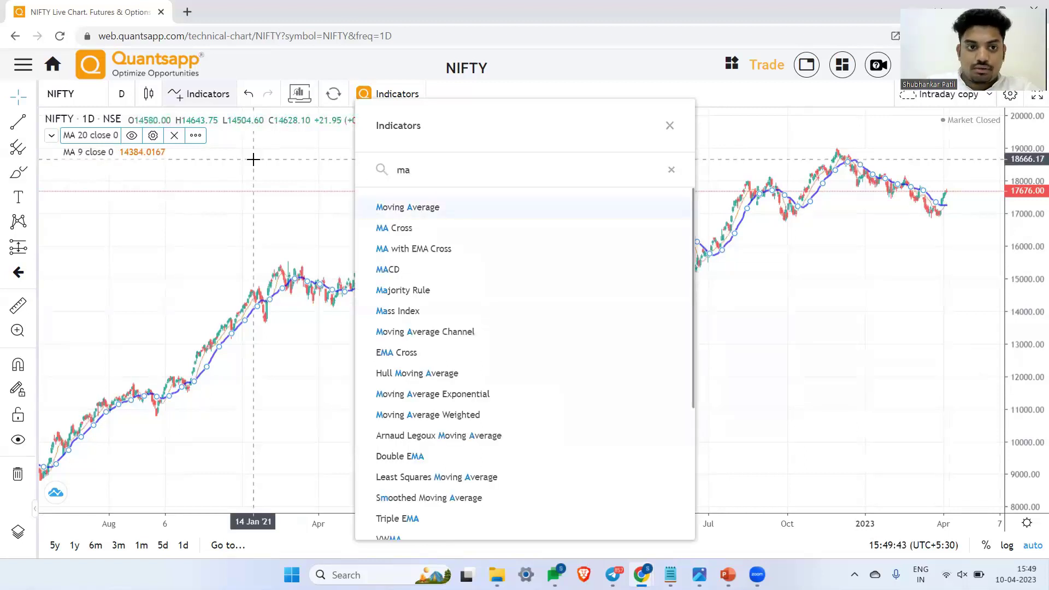
{"action": "left_click", "coordinate": [147, 153]}
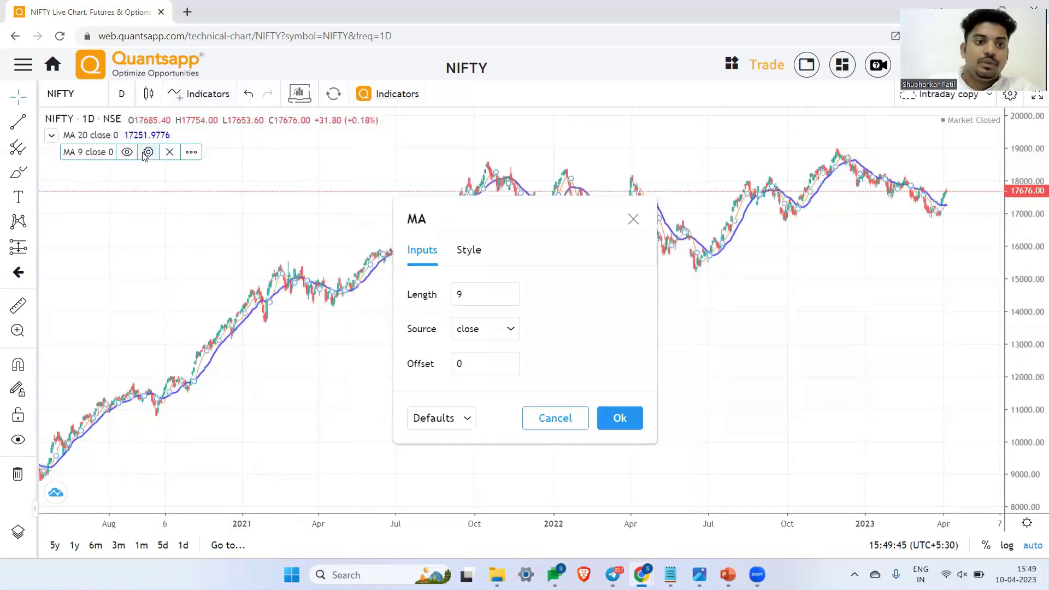
{"action": "left_click", "coordinate": [463, 267]}
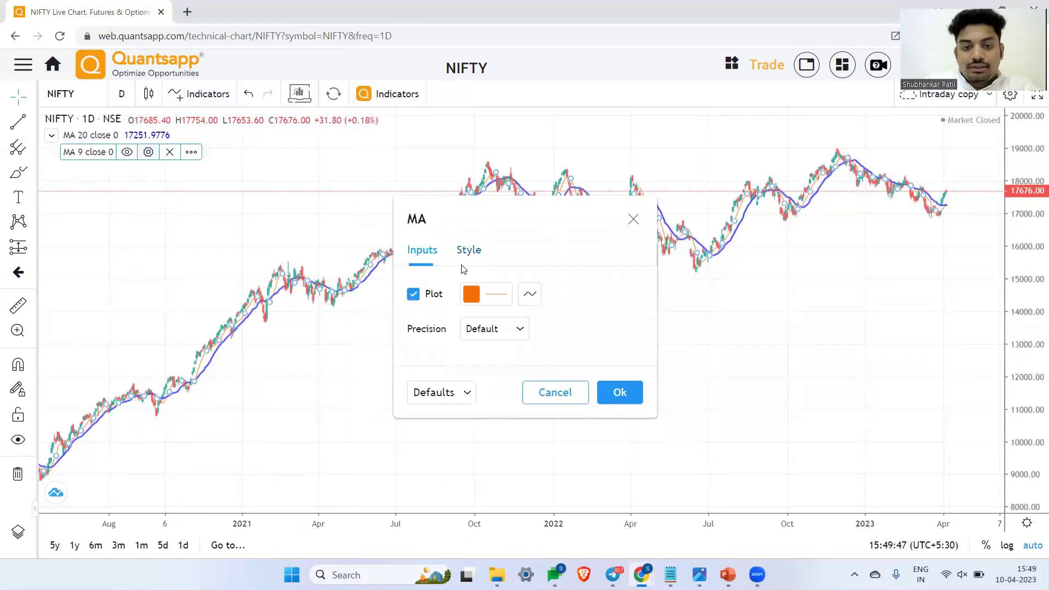
{"action": "left_click", "coordinate": [503, 299]}
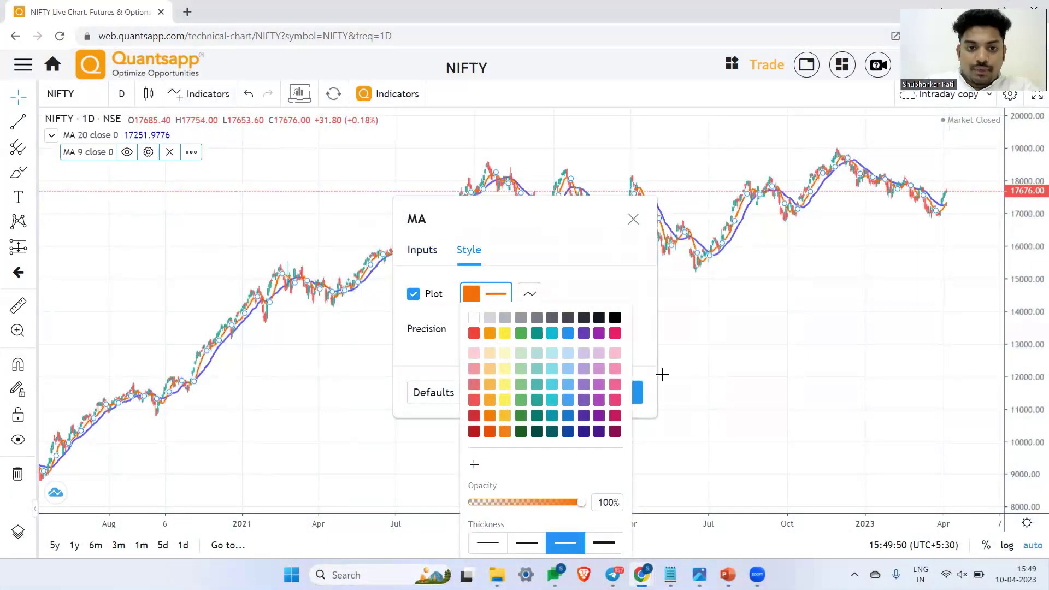
Confirm the orange MA 9 line and zoom the chart over the MA 9 / MA 20 crossovers.
{"action": "left_click", "coordinate": [662, 375]}
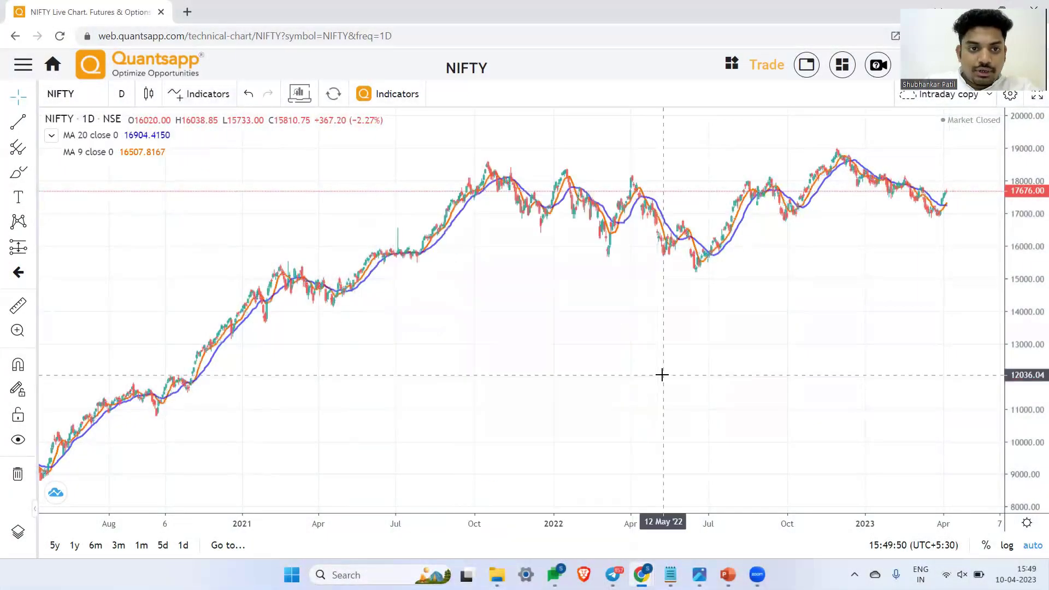
{"action": "scroll", "coordinate": [662, 375], "scroll_direction": "up", "scroll_amount": 3}
{"action": "scroll", "coordinate": [537, 234], "scroll_direction": "up", "scroll_amount": 2}
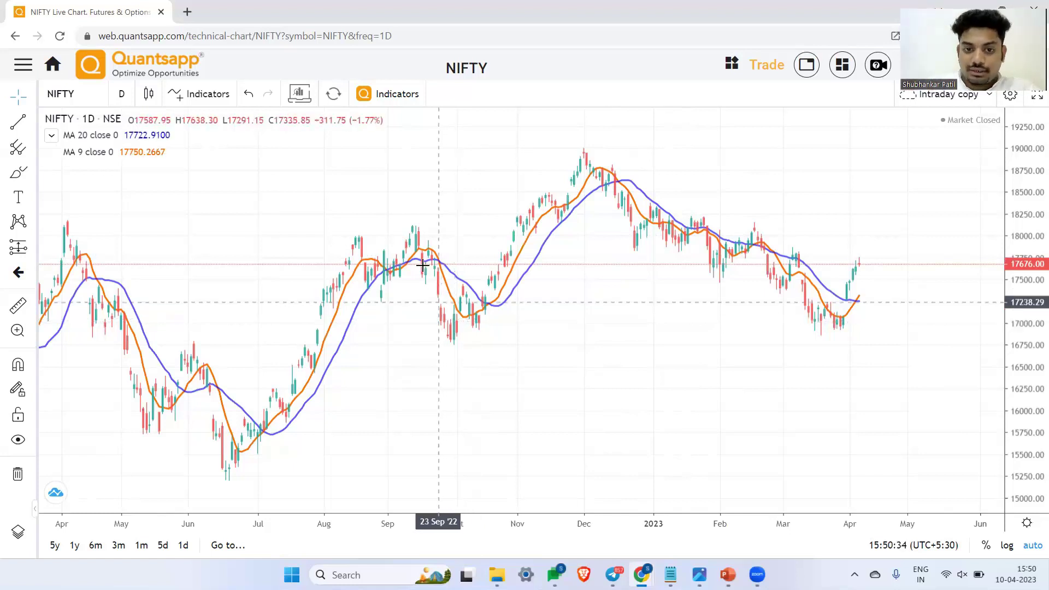
{"action": "scroll", "coordinate": [303, 416], "scroll_direction": "down", "scroll_amount": 2}
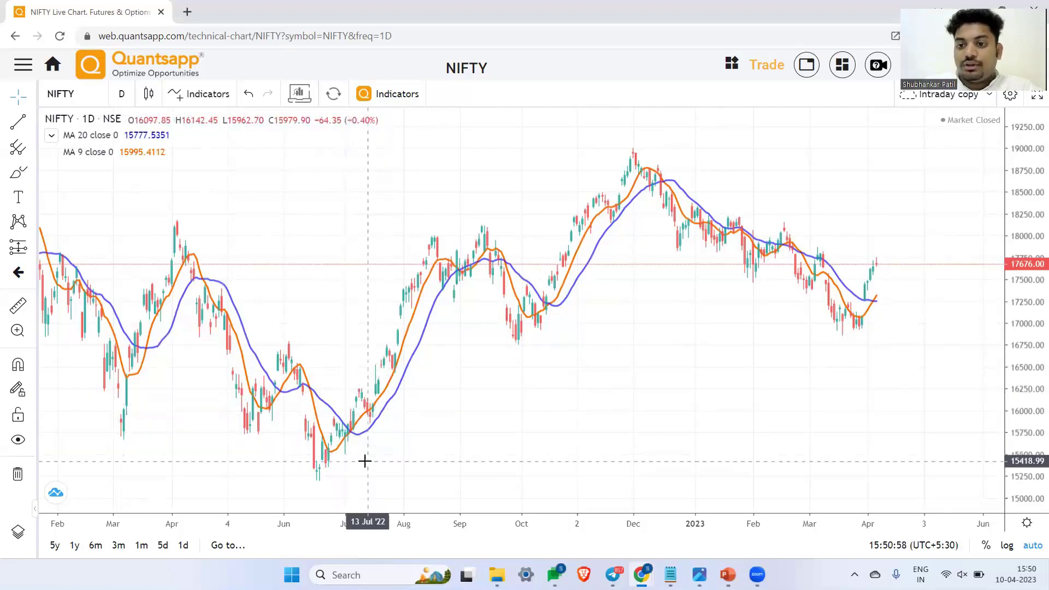
{"action": "scroll", "coordinate": [645, 423], "scroll_direction": "up", "scroll_amount": 5}
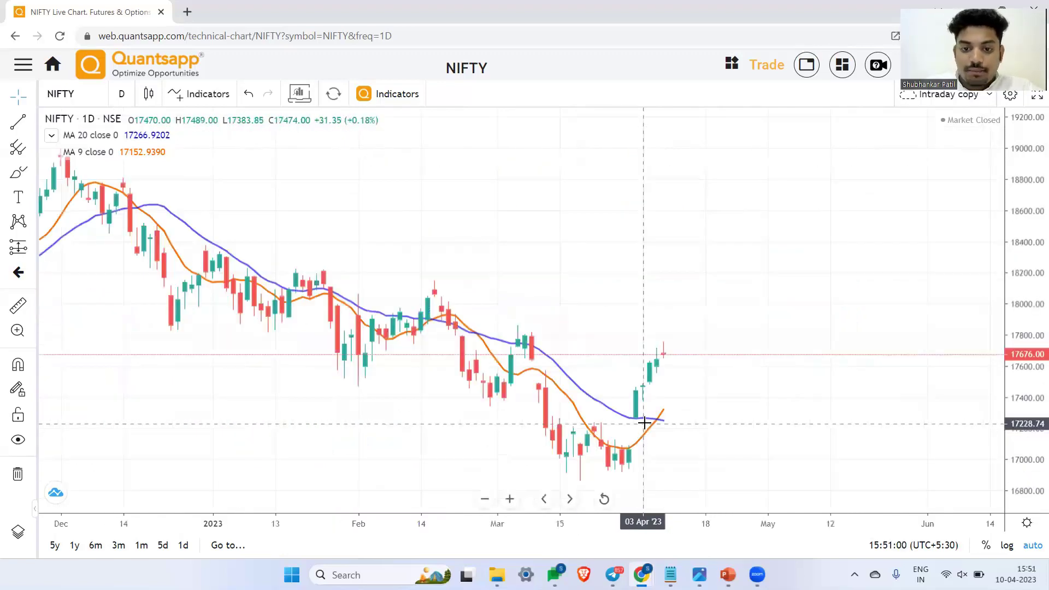
{"action": "scroll", "coordinate": [527, 398], "scroll_direction": "up", "scroll_amount": 4}
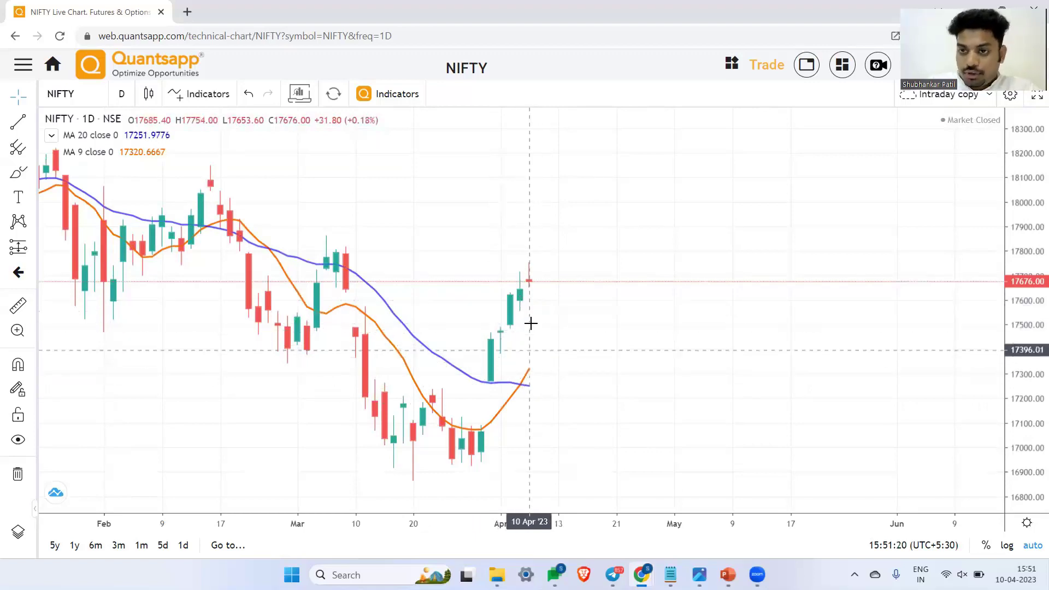
{"action": "scroll", "coordinate": [530, 416], "scroll_direction": "down", "scroll_amount": 5}
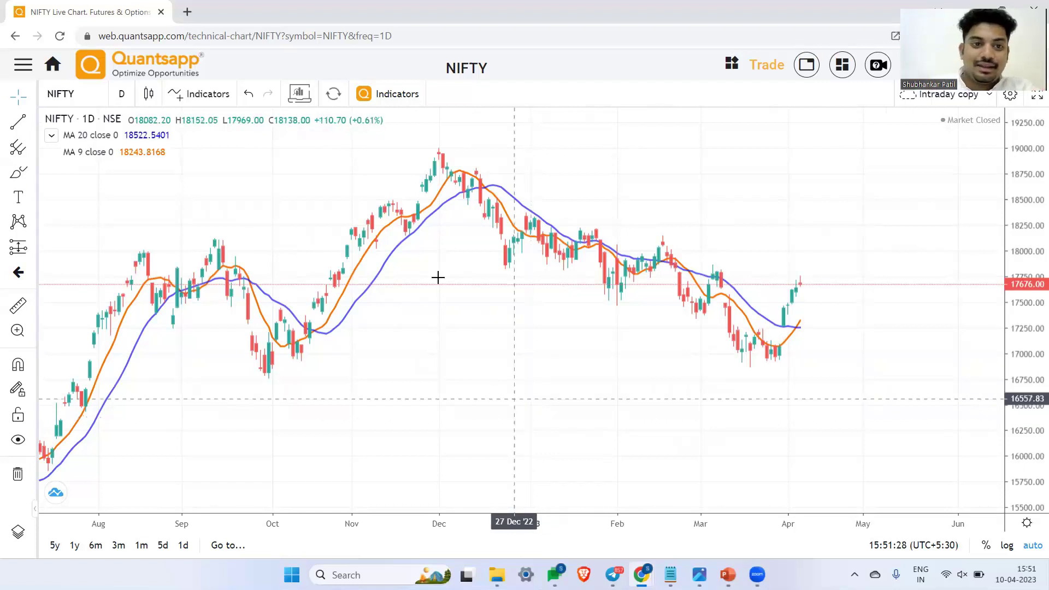
Add a MACD (12, 26, close, 9) panel below the NIFTY chart using the 'mad' search.
{"action": "left_click", "coordinate": [221, 97]}
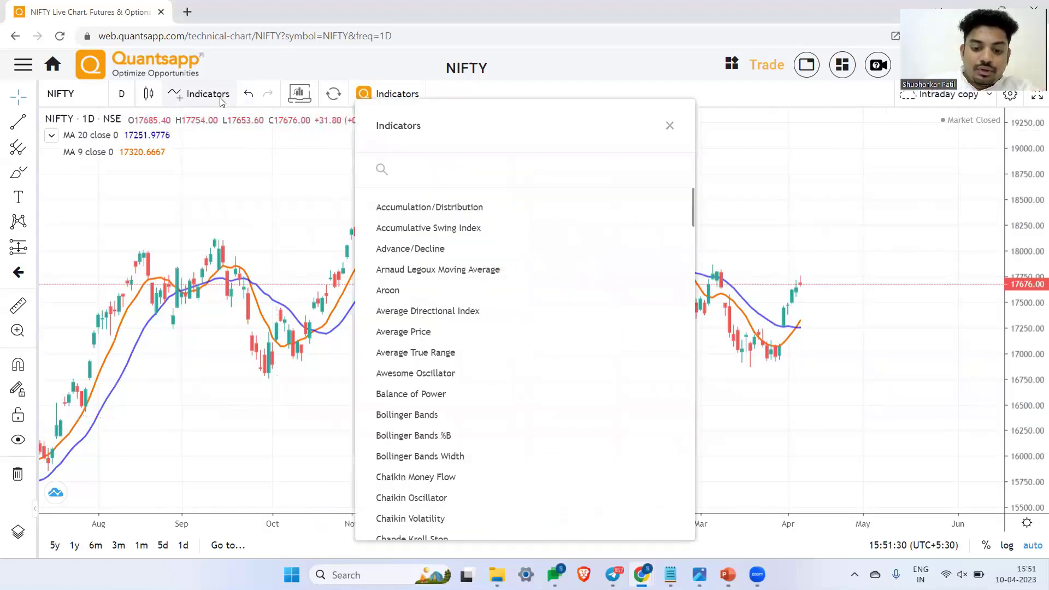
{"action": "type", "text": "mad"}
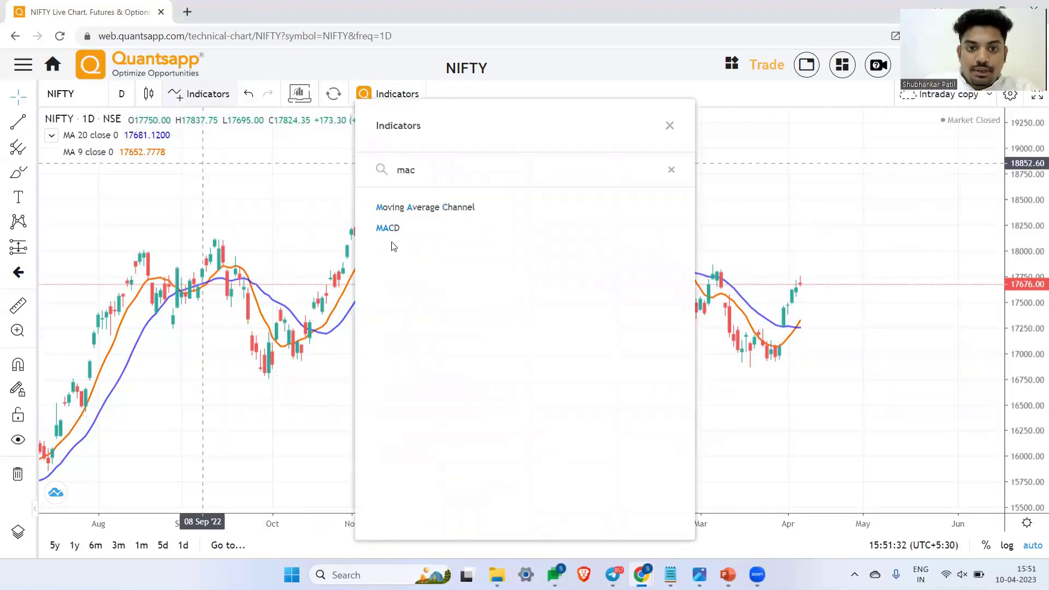
{"action": "left_click", "coordinate": [423, 240]}
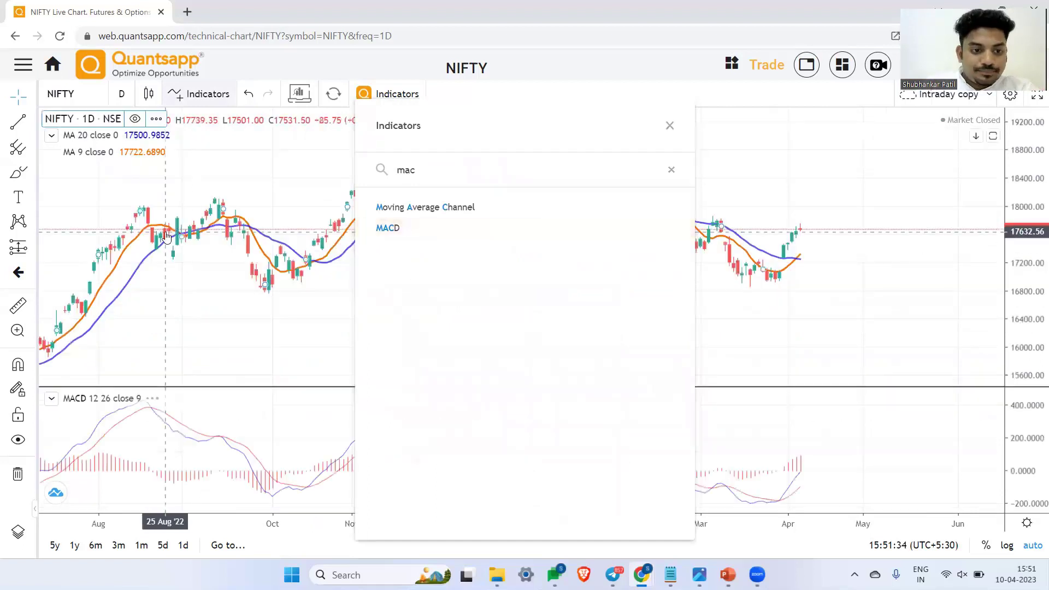
{"action": "key", "text": "Escape"}
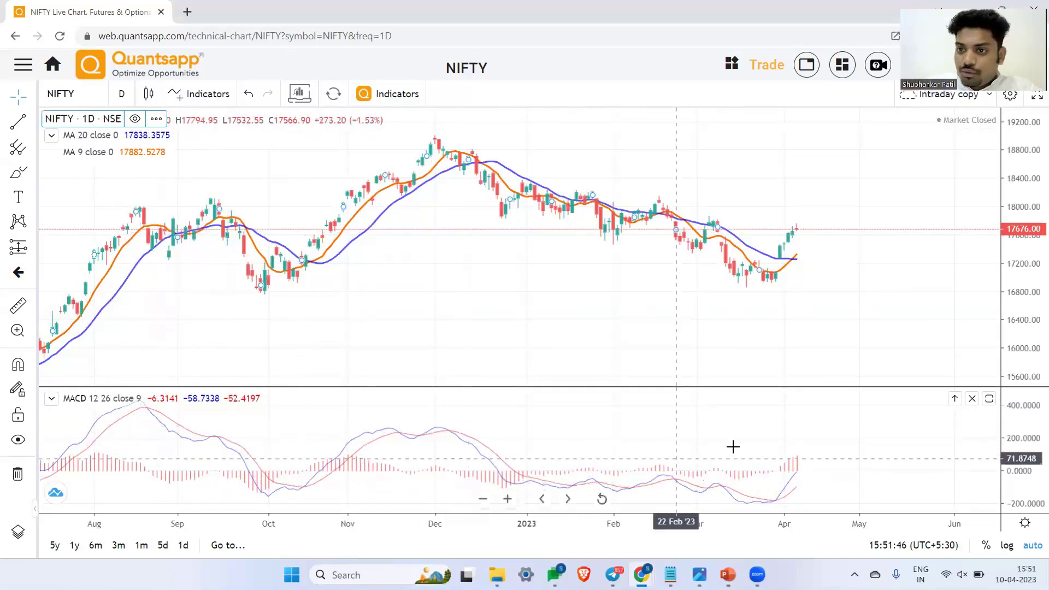
Zoom the NIFTY chart's time axis in and out to find the right range.
{"action": "scroll", "coordinate": [733, 446], "scroll_direction": "up", "scroll_amount": 5}
{"action": "scroll", "coordinate": [470, 478], "scroll_direction": "up", "scroll_amount": 1}
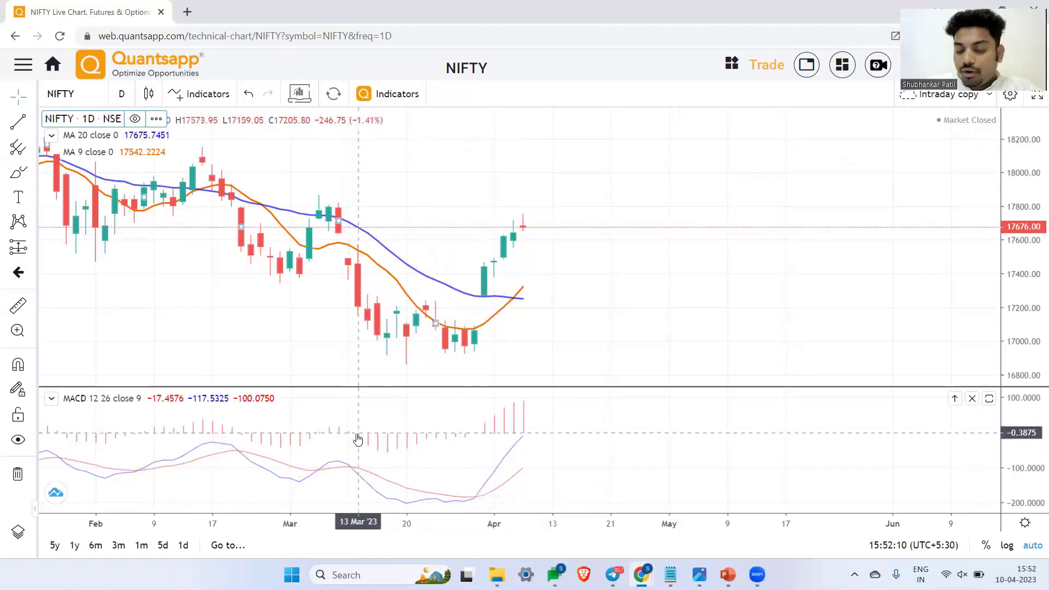
{"action": "scroll", "coordinate": [385, 472], "scroll_direction": "down", "scroll_amount": 5}
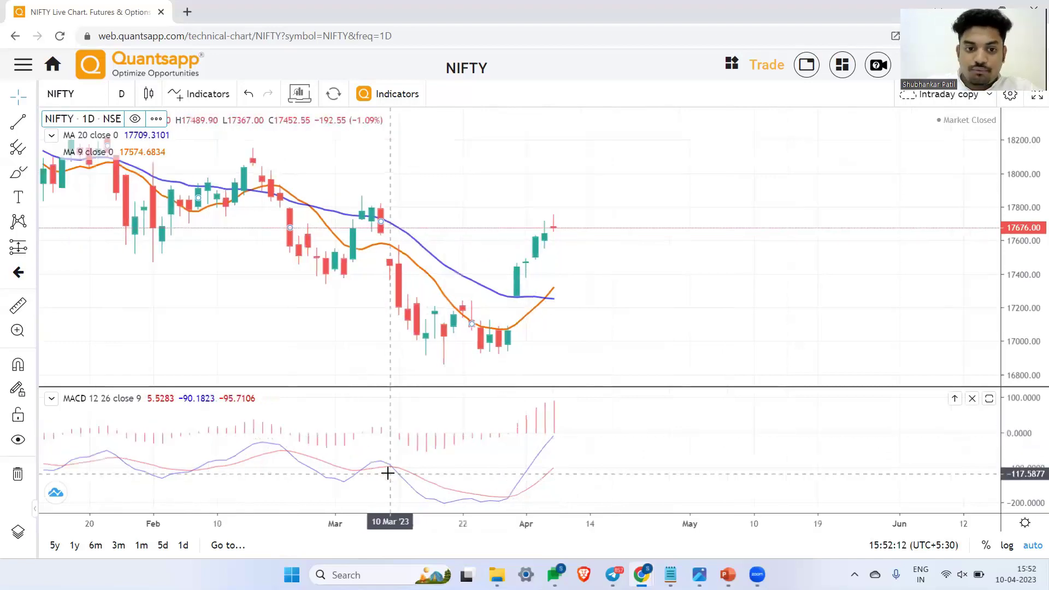
{"action": "scroll", "coordinate": [396, 485], "scroll_direction": "up", "scroll_amount": 4}
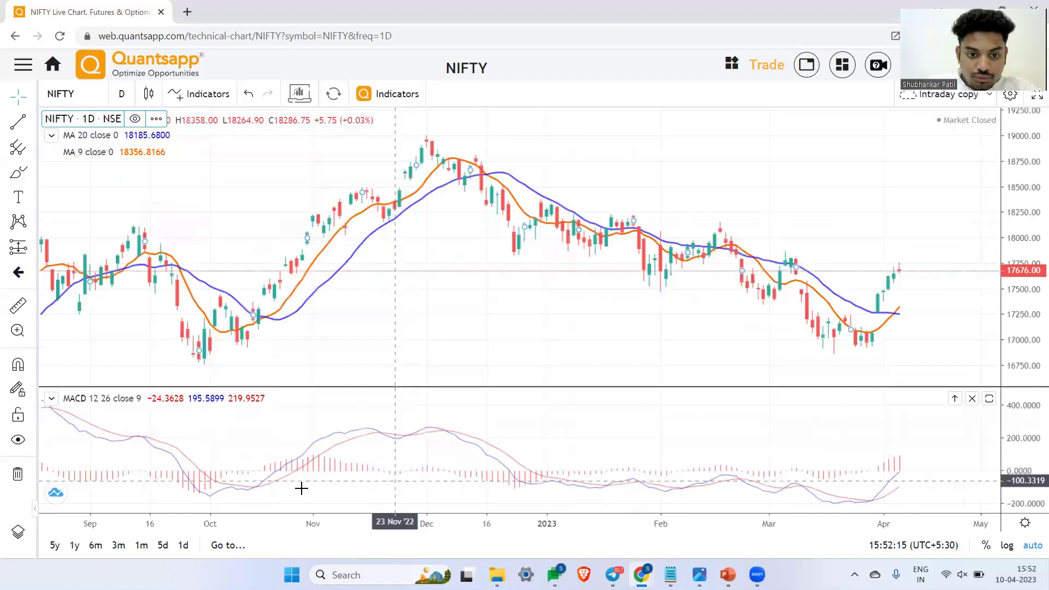
{"action": "scroll", "coordinate": [298, 492], "scroll_direction": "down", "scroll_amount": 2}
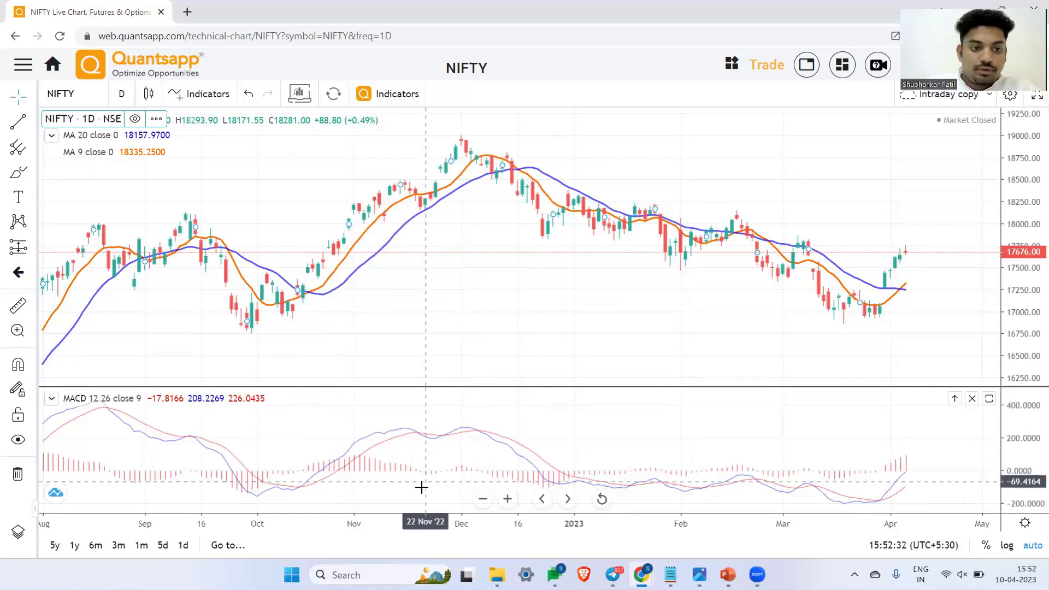
{"action": "scroll", "coordinate": [424, 484], "scroll_direction": "down", "scroll_amount": 1}
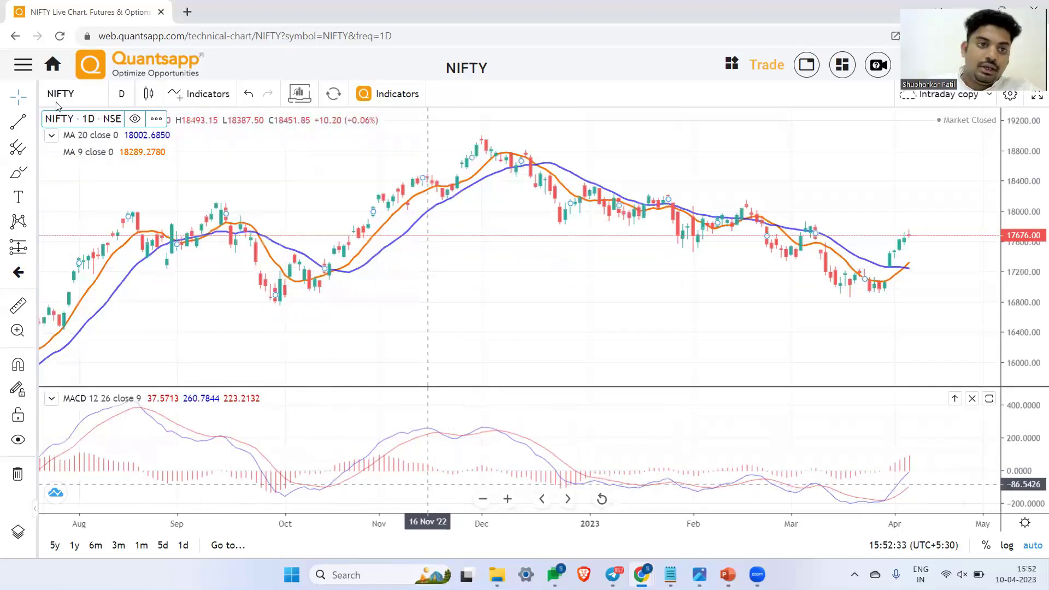
{"action": "scroll", "coordinate": [240, 293], "scroll_direction": "down", "scroll_amount": 2}
{"action": "scroll", "coordinate": [240, 293], "scroll_direction": "down", "scroll_amount": 1}
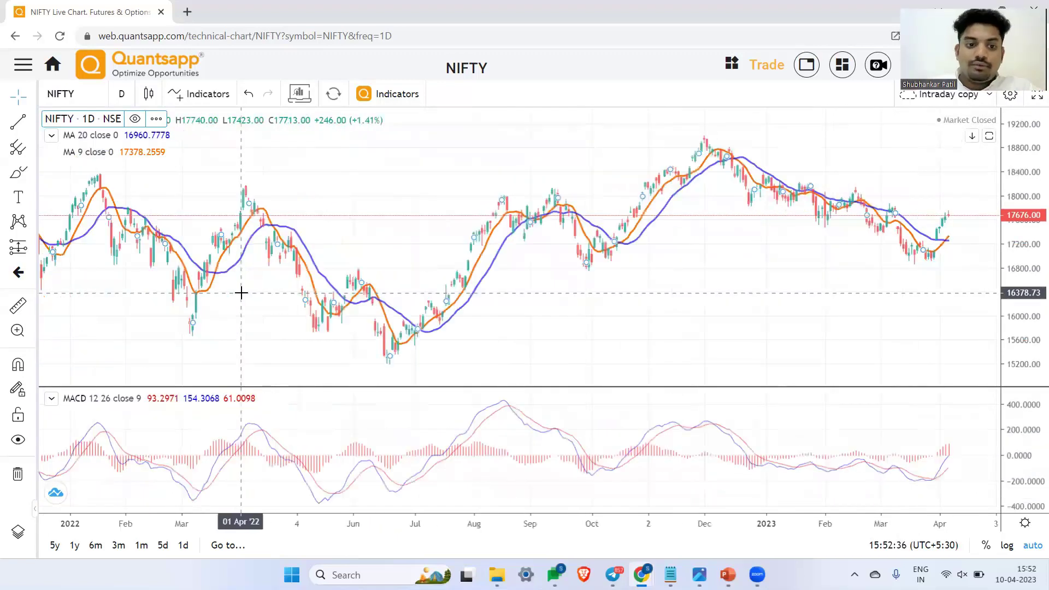
{"action": "scroll", "coordinate": [241, 293], "scroll_direction": "down", "scroll_amount": 2}
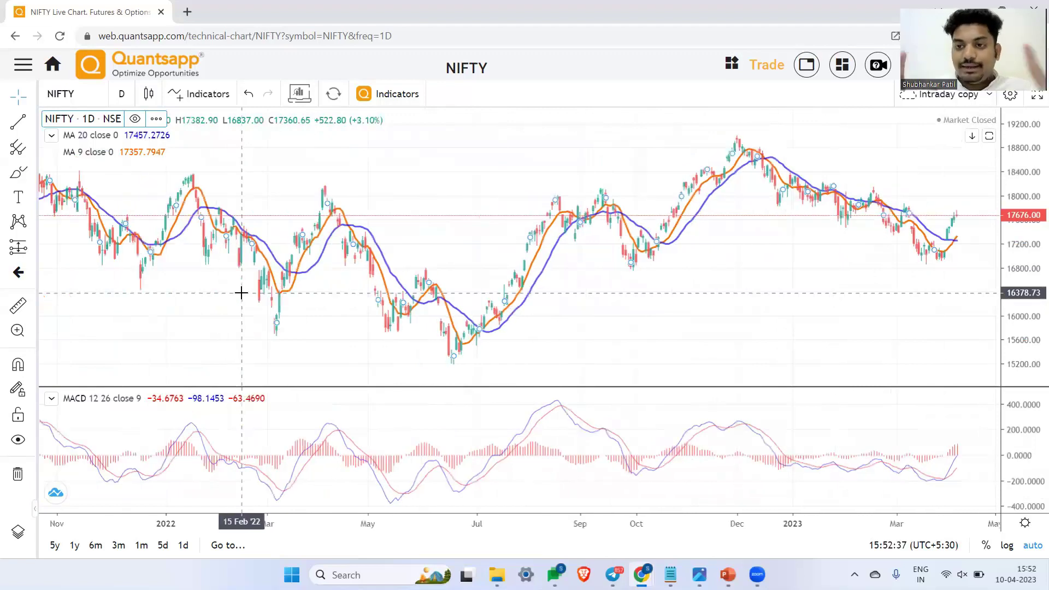
{"action": "scroll", "coordinate": [241, 293], "scroll_direction": "down", "scroll_amount": 1}
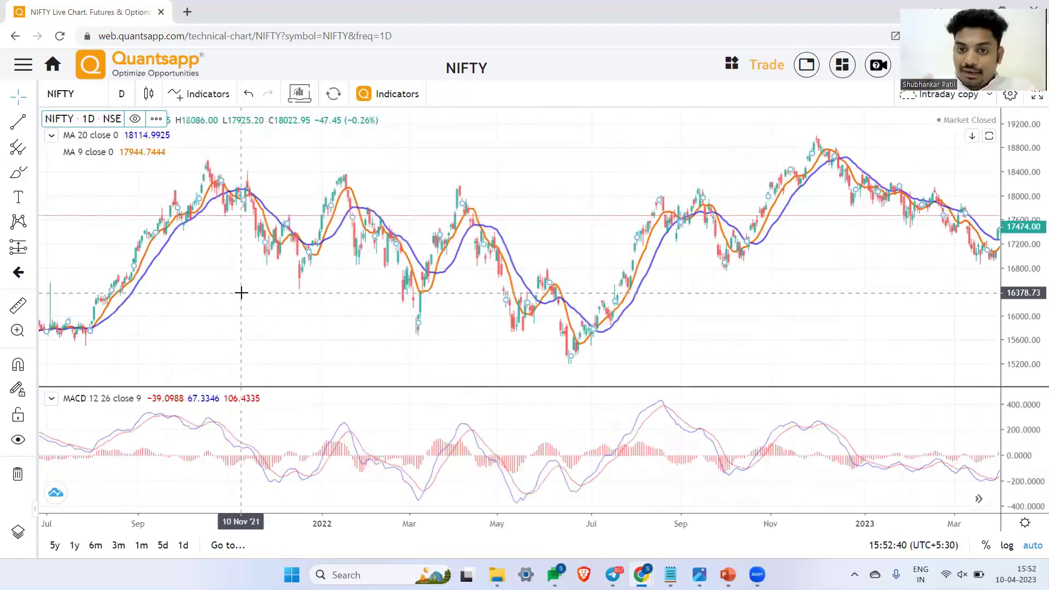
Zoom in and pan to the late-2022 to April-2023 candles, then return home.
{"action": "scroll", "coordinate": [241, 293], "scroll_direction": "up", "scroll_amount": 1}
{"action": "scroll", "coordinate": [379, 326], "scroll_direction": "up", "scroll_amount": 2}
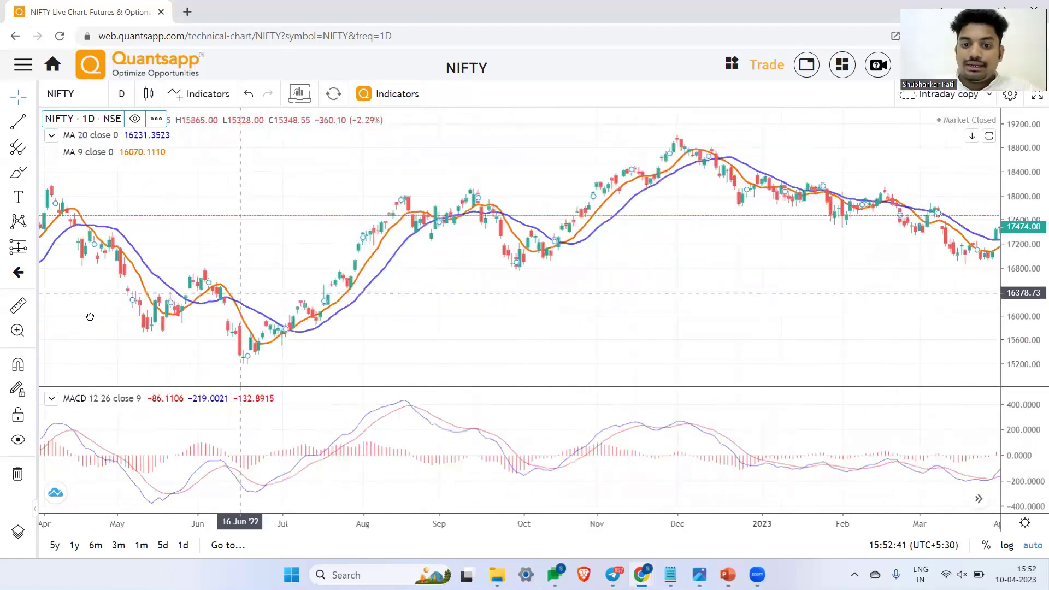
{"action": "scroll", "coordinate": [376, 322], "scroll_direction": "up", "scroll_amount": 1}
{"action": "left_click_drag", "start_coordinate": [376, 323], "coordinate": [59, 281]}
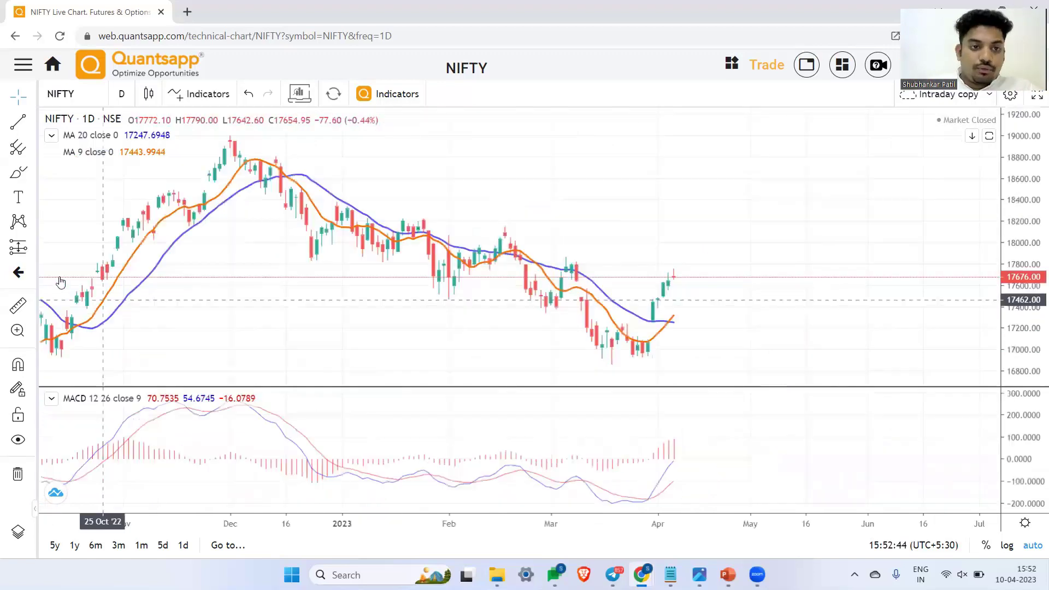
{"action": "left_click", "coordinate": [44, 57]}
Start a Find Strategy search for NIFTY (CMP 17676) from the Optimizer tile's options.
{"action": "scroll", "coordinate": [284, 440], "scroll_direction": "down", "scroll_amount": 1}
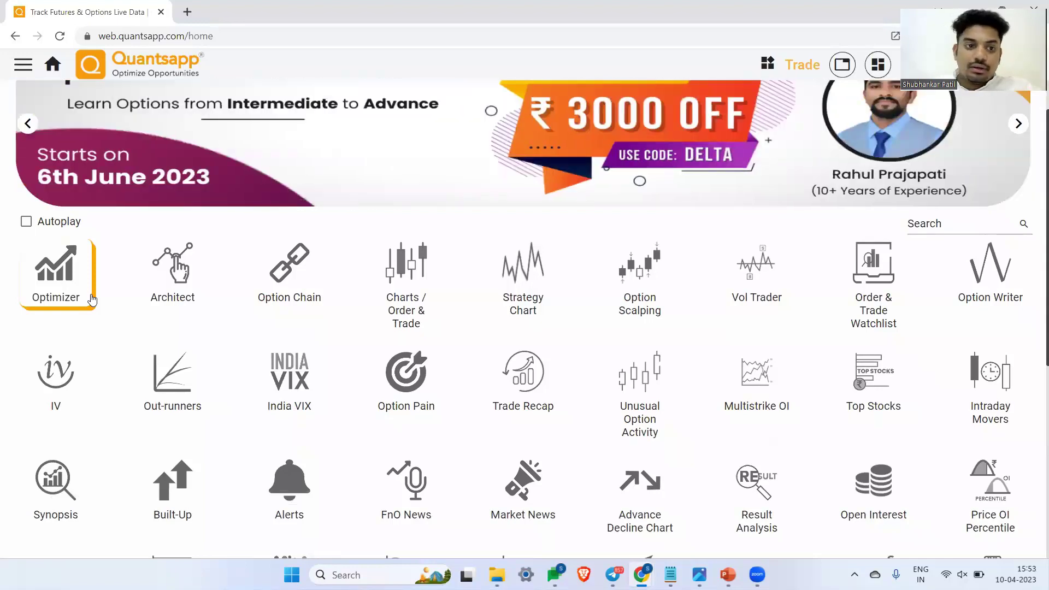
{"action": "left_click", "coordinate": [91, 295]}
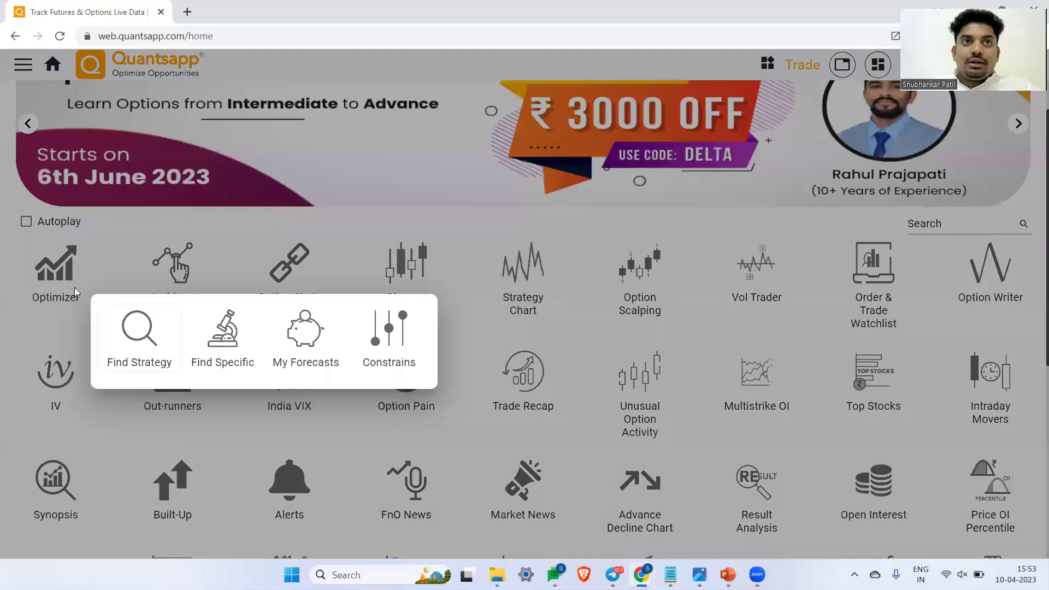
{"action": "left_click", "coordinate": [82, 236]}
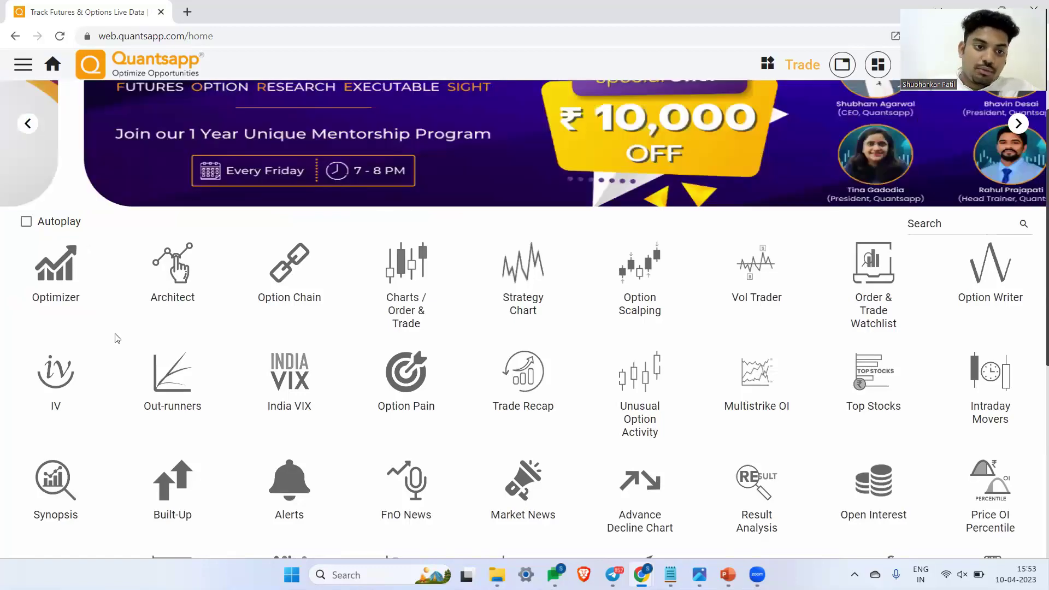
{"action": "left_click", "coordinate": [83, 292]}
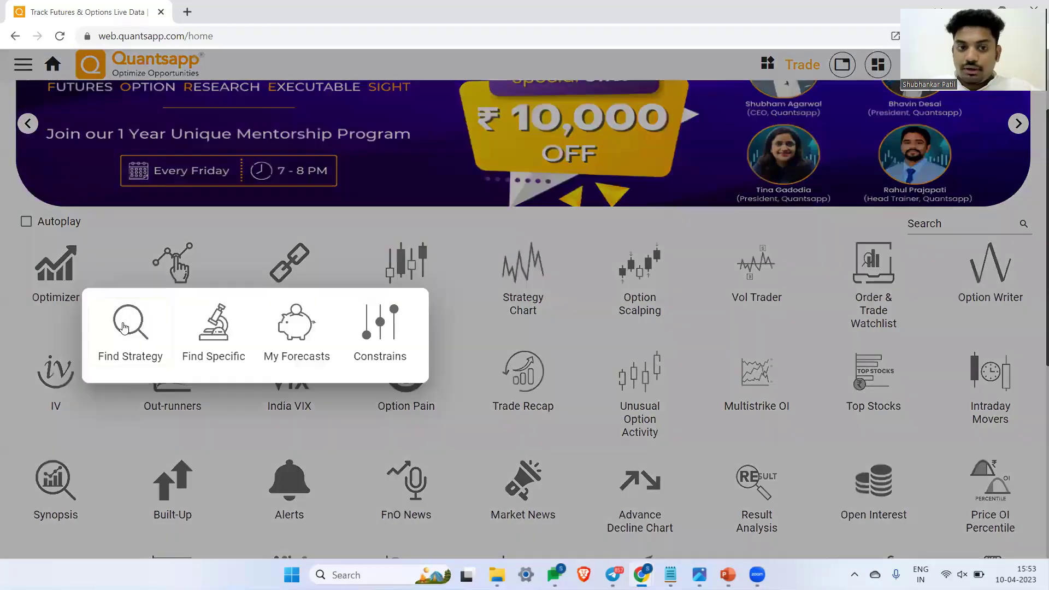
{"action": "left_click", "coordinate": [134, 344]}
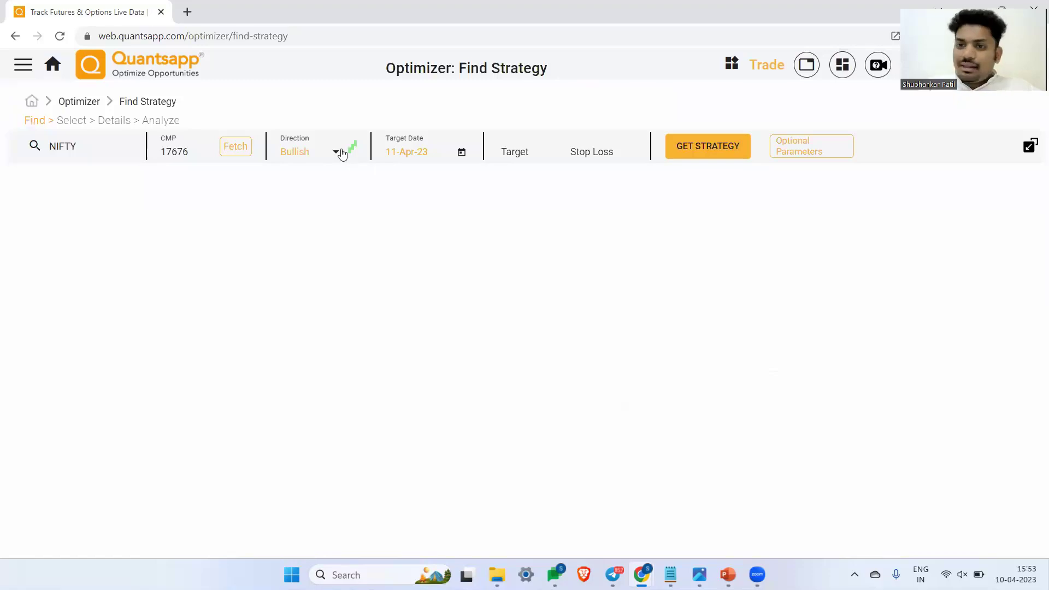
Keep Bullish as the market direction and set the target date to 13-Apr-23.
{"action": "left_click", "coordinate": [339, 151]}
{"action": "left_click", "coordinate": [348, 191]}
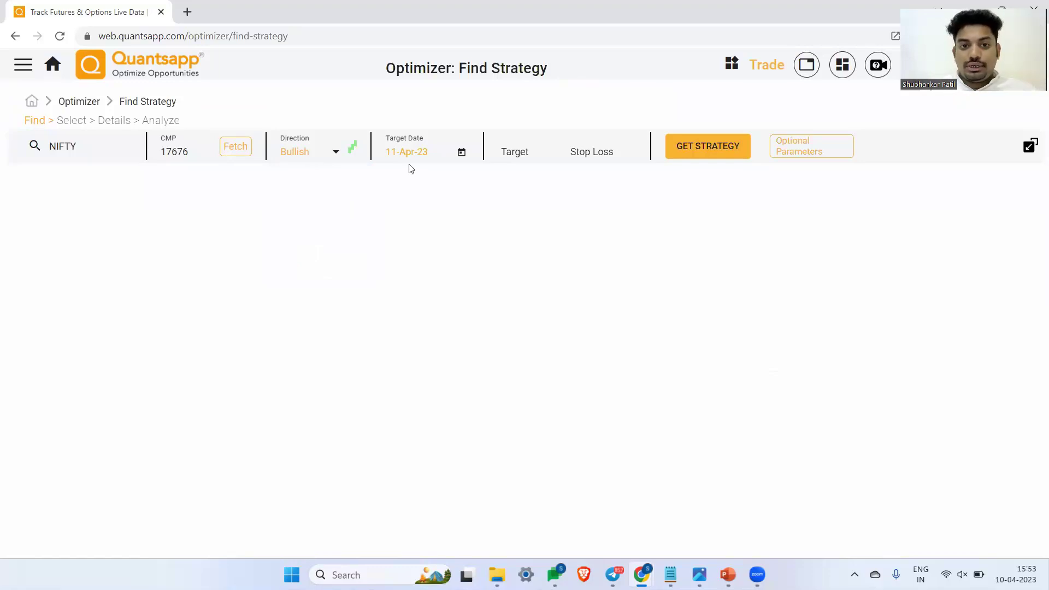
{"action": "left_click", "coordinate": [462, 152]}
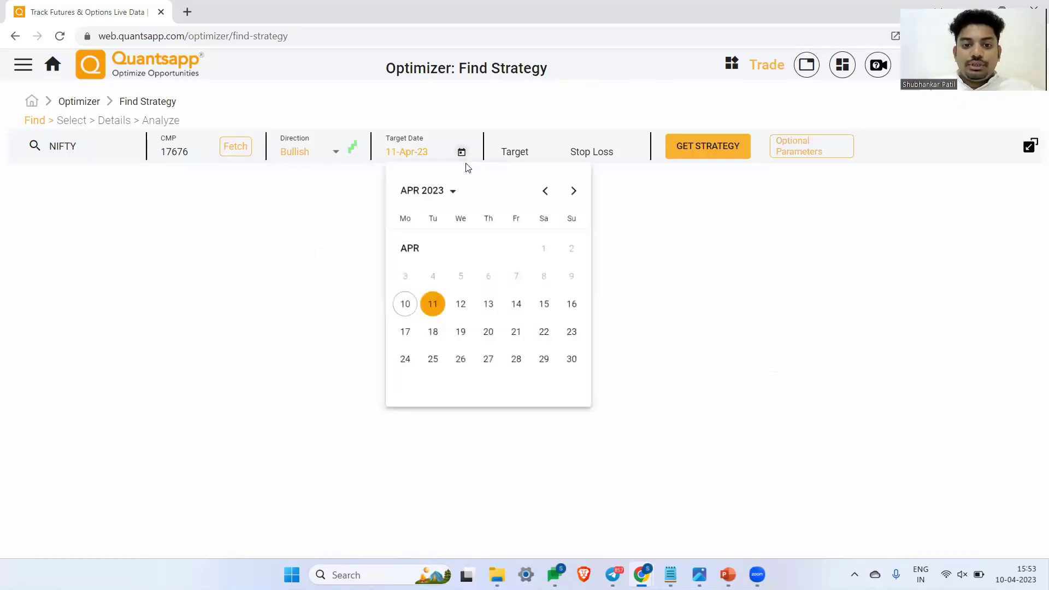
{"action": "left_click", "coordinate": [489, 305]}
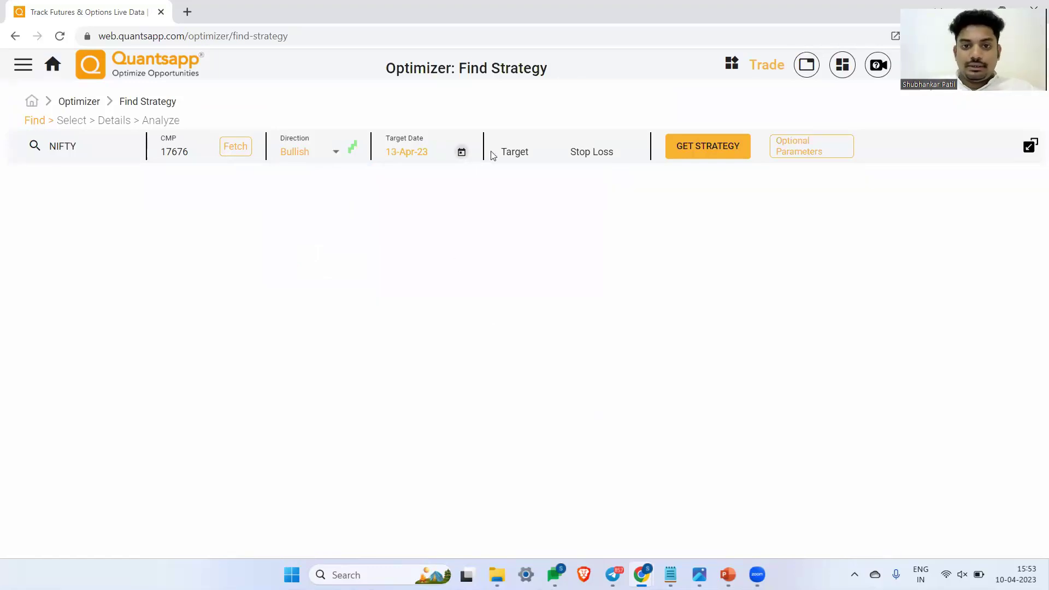
Enter target 18000 and stop loss 17400, then show the Optional Parameters.
{"action": "left_click", "coordinate": [504, 162]}
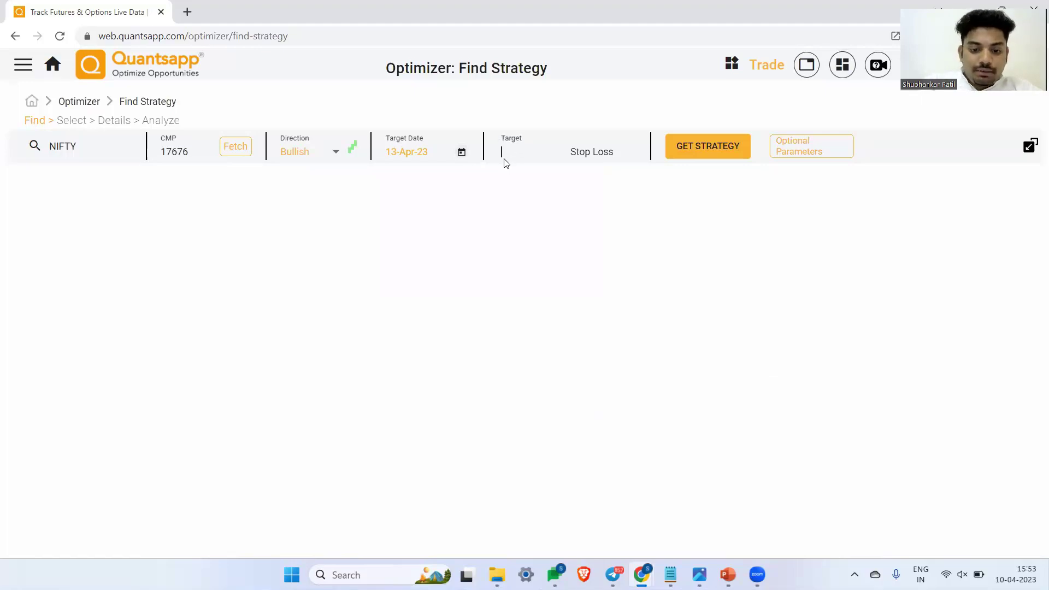
{"action": "type", "text": "18000"}
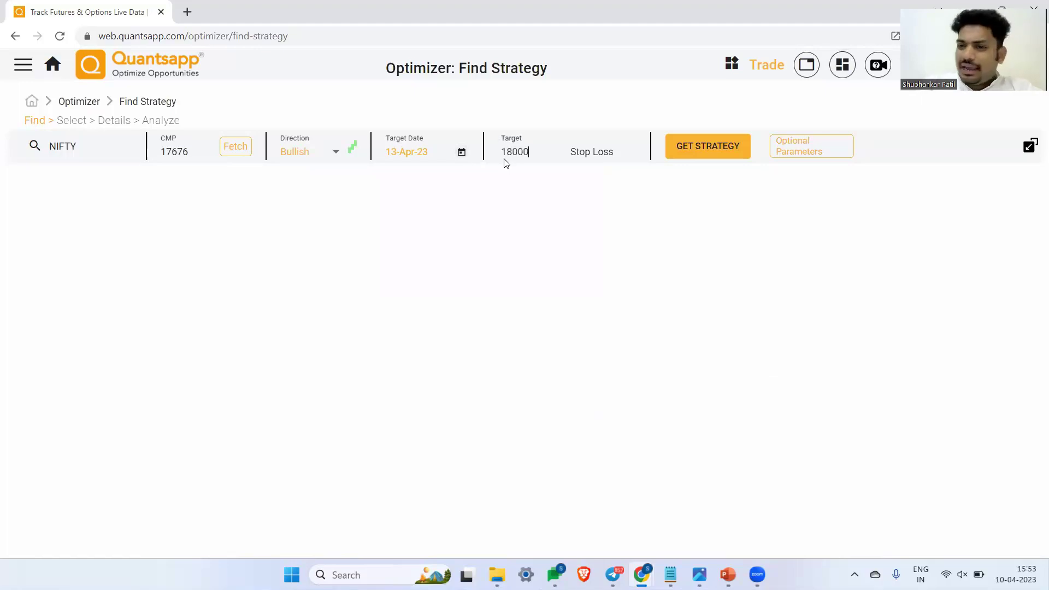
{"action": "left_click", "coordinate": [613, 150]}
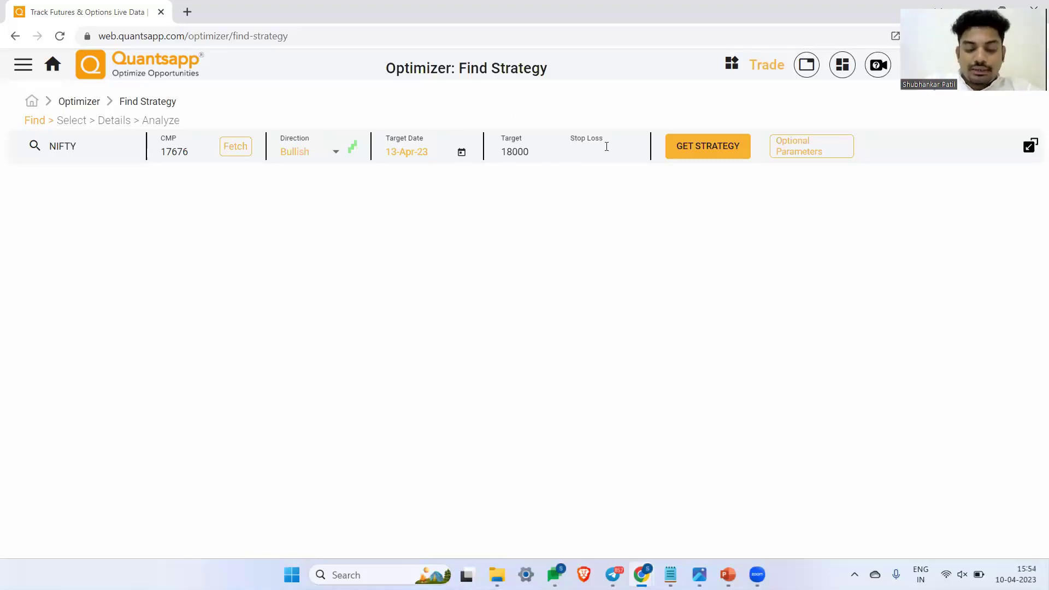
{"action": "type", "text": "17400"}
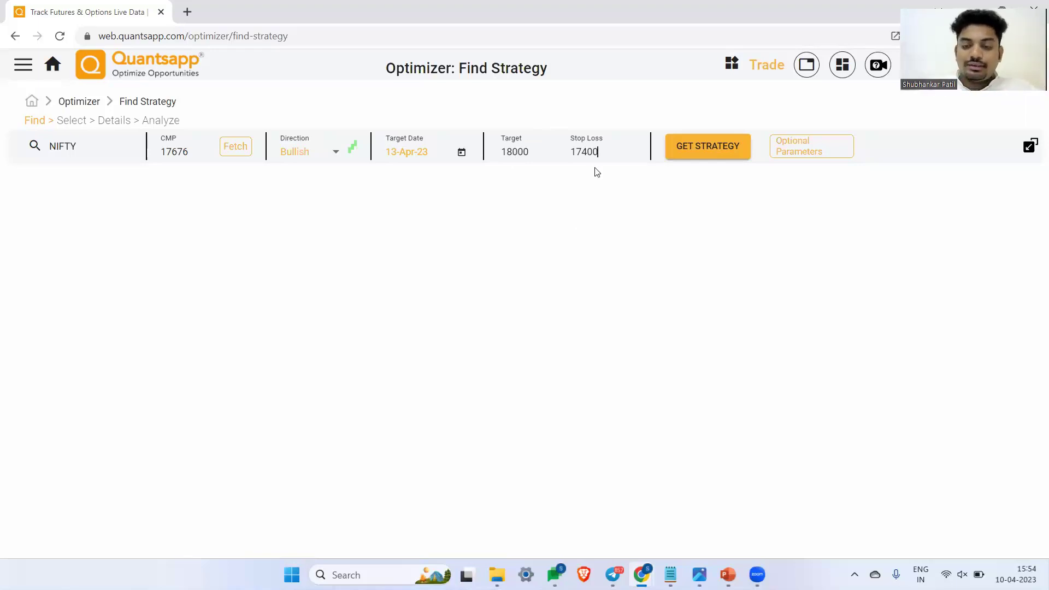
{"action": "left_click", "coordinate": [833, 156]}
Size by Capital & Risk, keep Limited Risk Only strategies, edit both skew percentages, and allow 4 legs.
{"action": "left_click", "coordinate": [300, 237]}
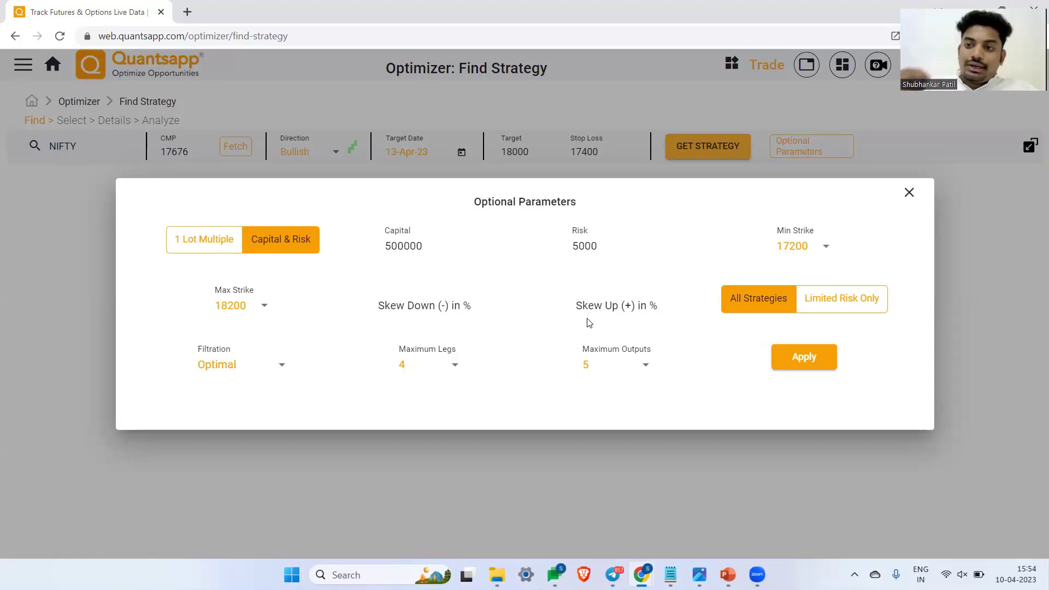
{"action": "left_click", "coordinate": [858, 304]}
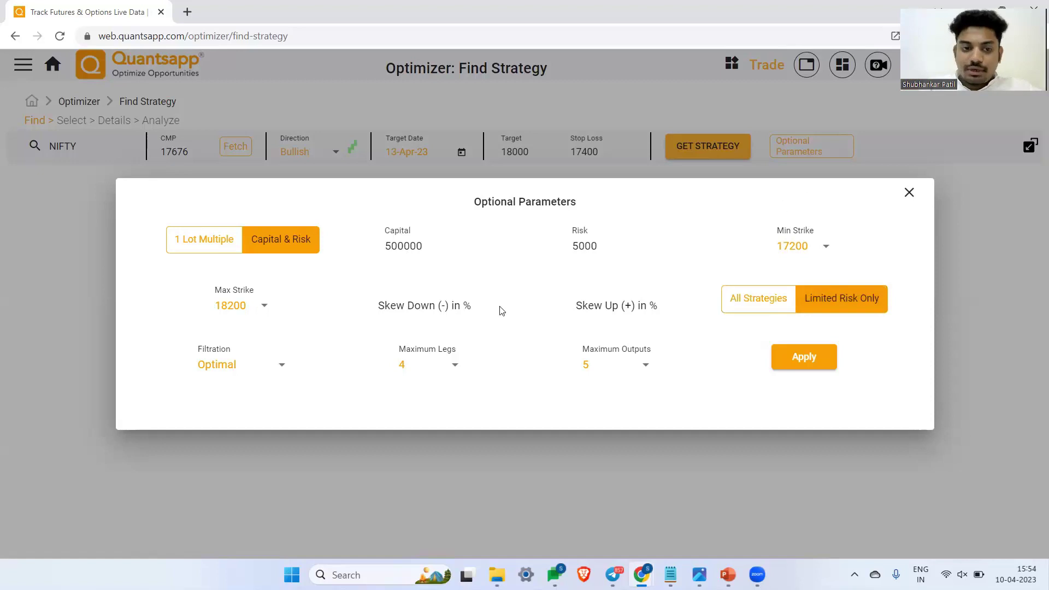
{"action": "left_click", "coordinate": [444, 310]}
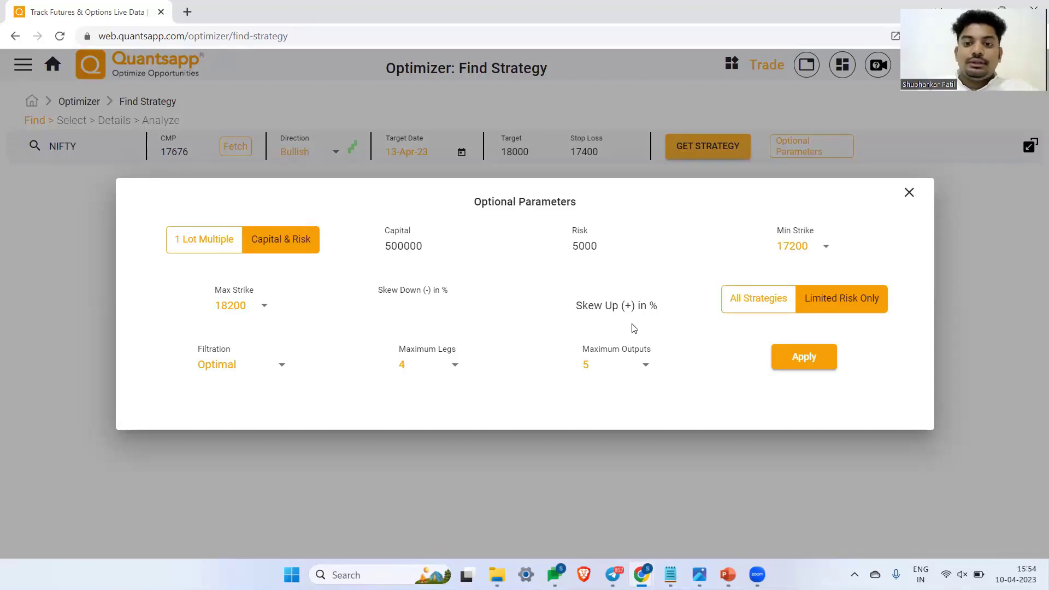
{"action": "left_click", "coordinate": [655, 308]}
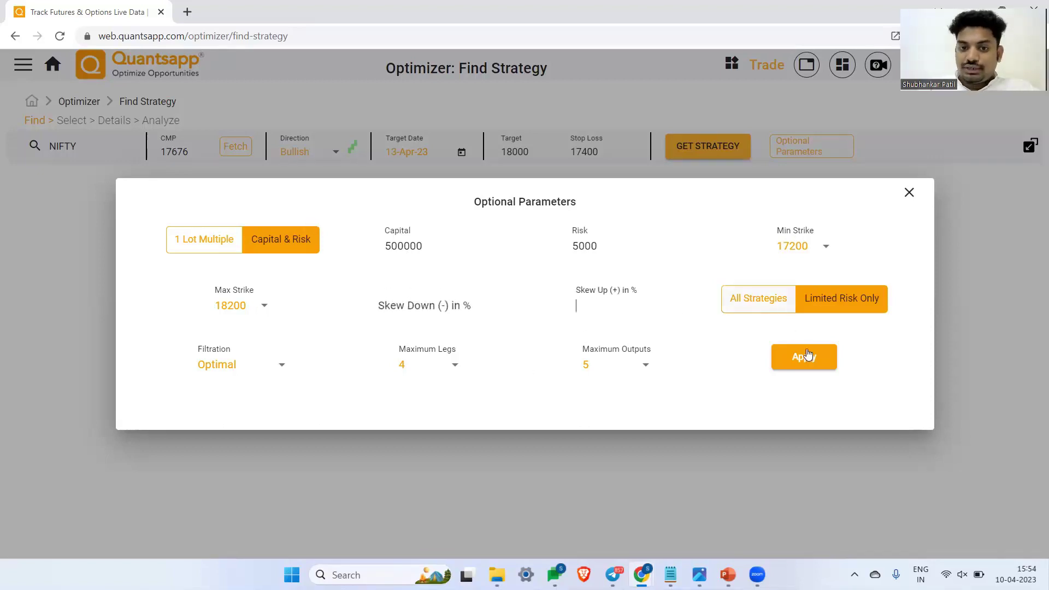
{"action": "left_click", "coordinate": [400, 366]}
{"action": "left_click", "coordinate": [431, 398]}
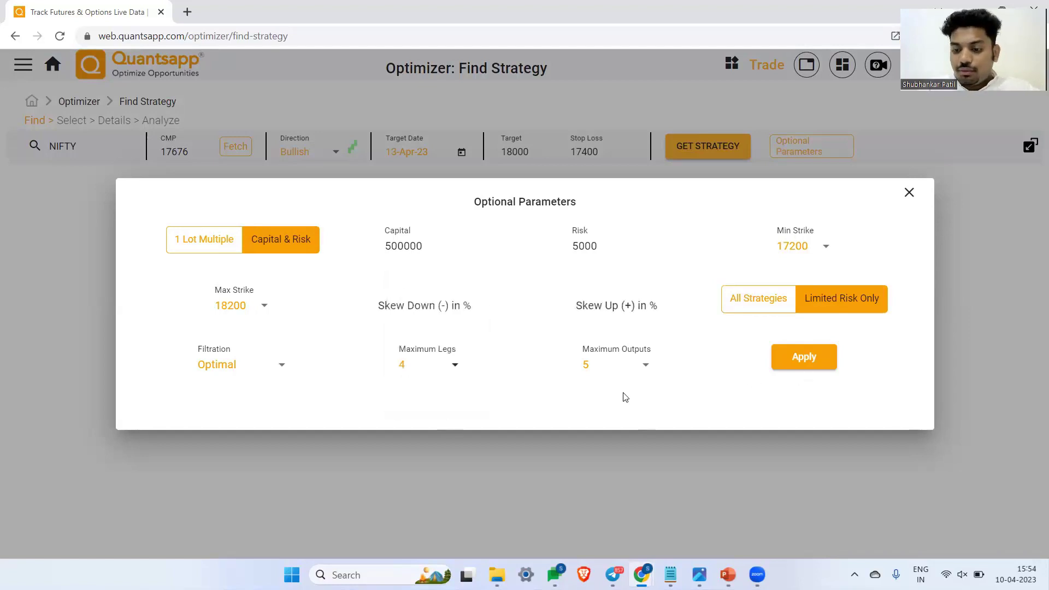
Apply the parameters and open the NIFTY Bull Call Spread: buy 17700 CE, sell 18000 CE.
{"action": "left_click", "coordinate": [799, 365]}
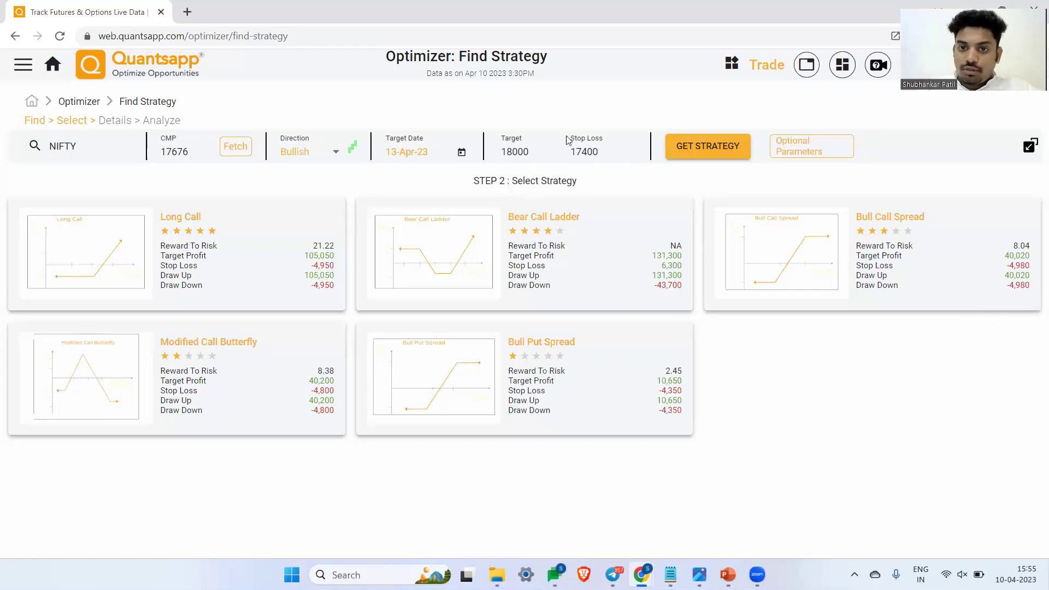
{"action": "left_click", "coordinate": [930, 278]}
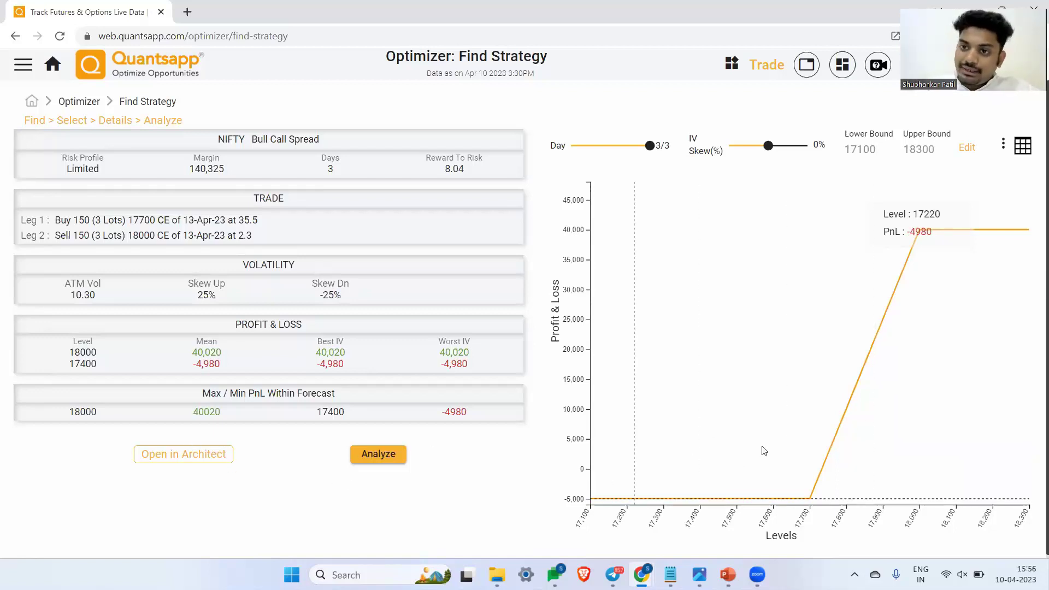
Load the Bull Call Spread into Option Architect, then go back to the home page.
{"action": "left_click", "coordinate": [193, 460]}
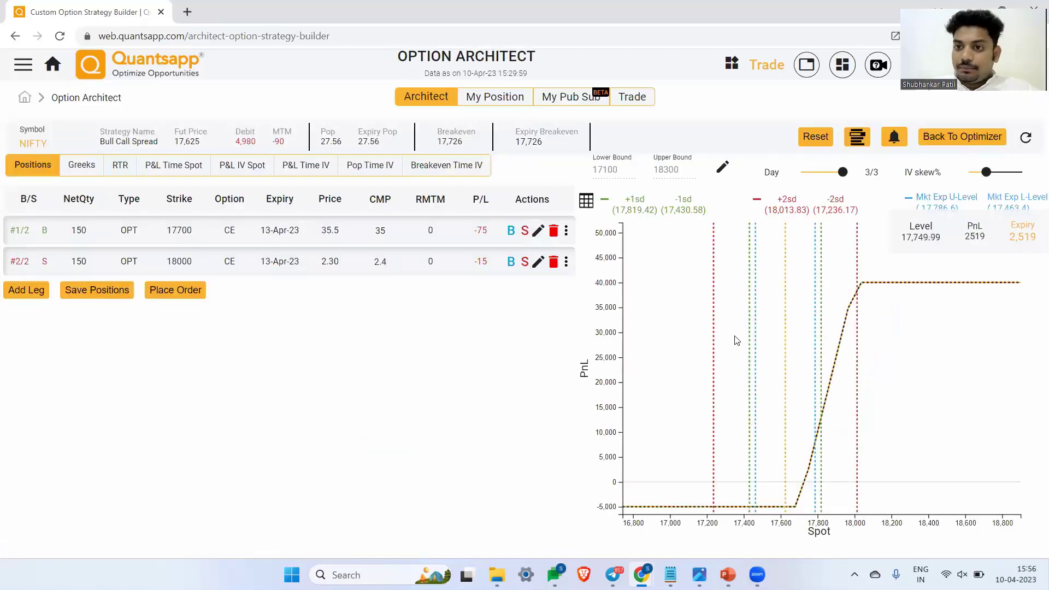
{"action": "left_click", "coordinate": [47, 76]}
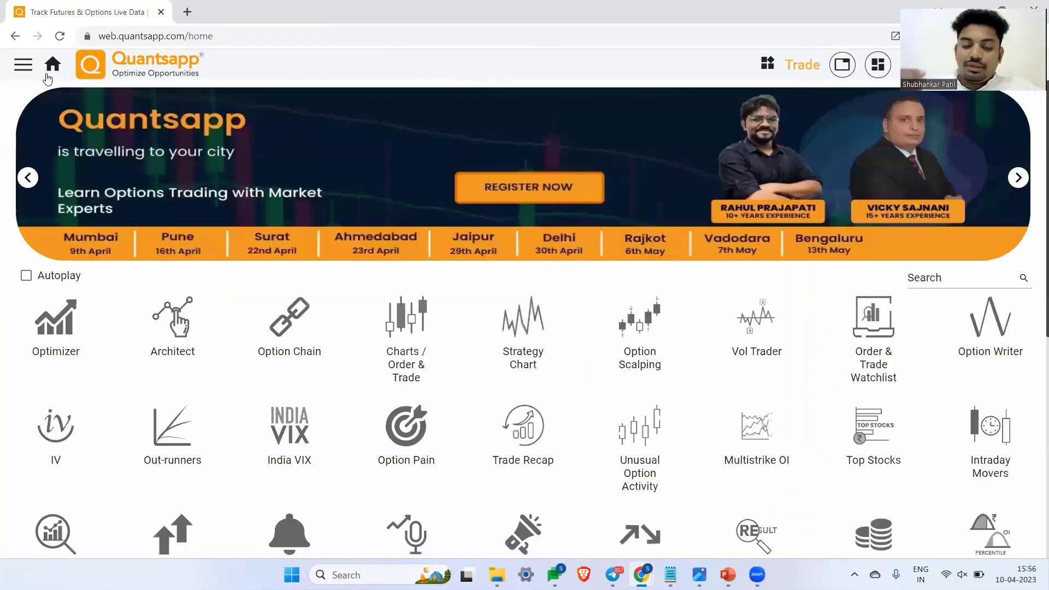